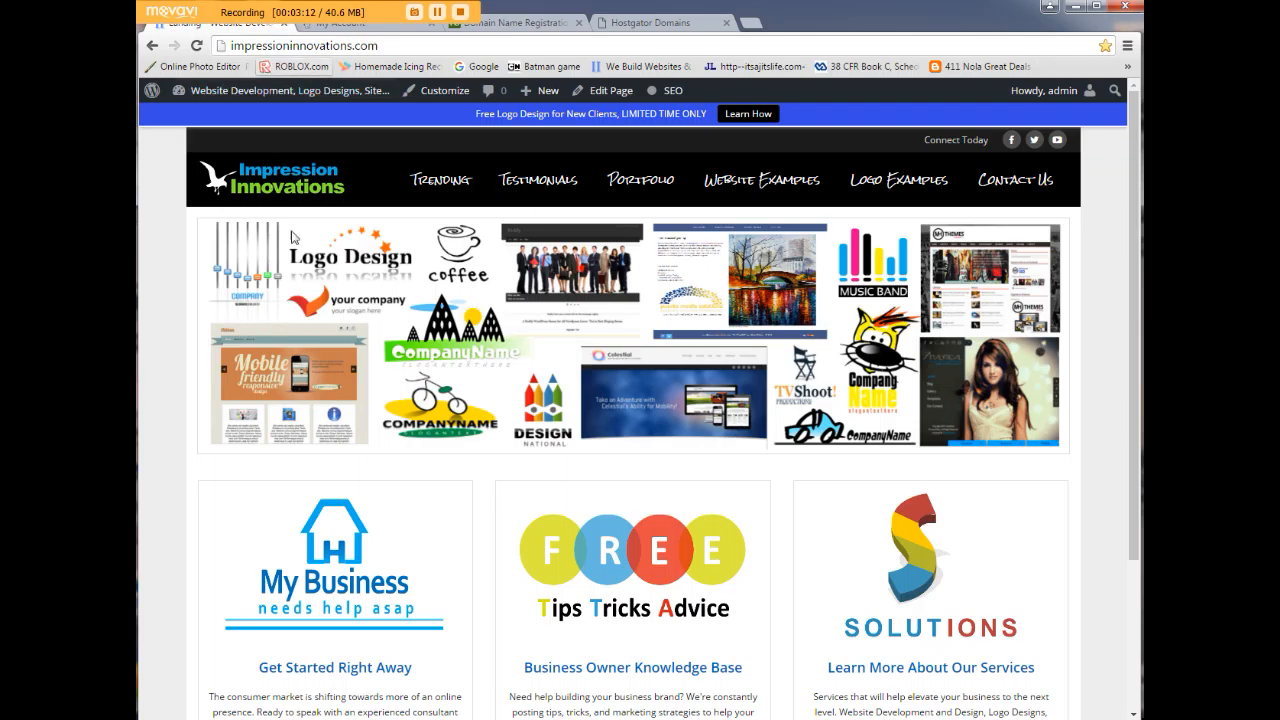
From My Account, open cPanel for the GoDaddy Web Hosting account.
left_click(371, 33)
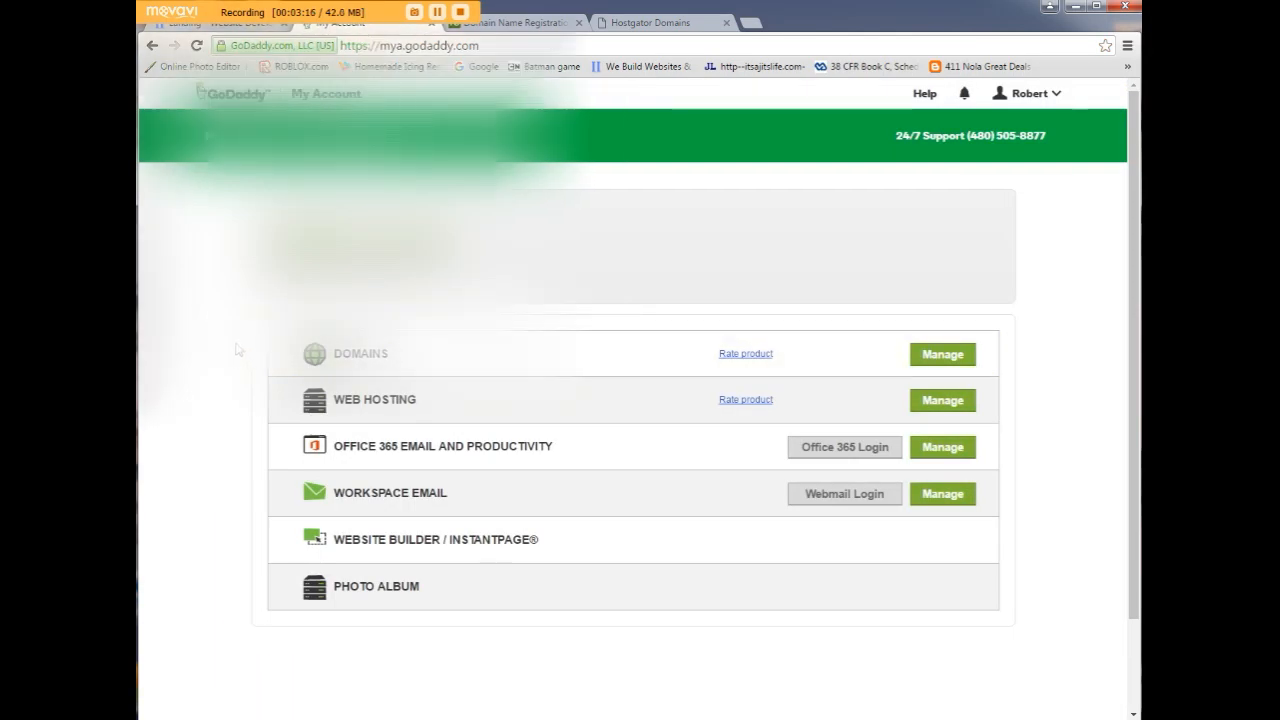
scroll(240, 350, "down", 1)
scroll(238, 349, "up", 2)
scroll(238, 349, "down", 2)
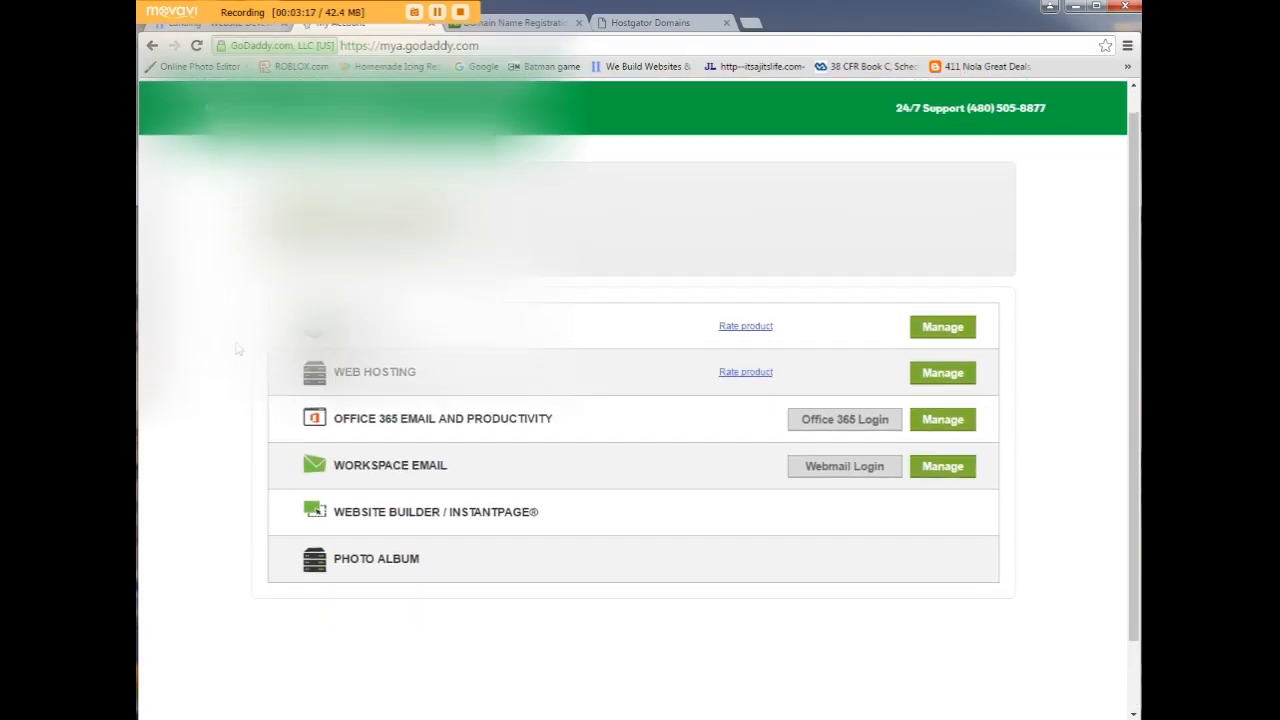
left_click(944, 298)
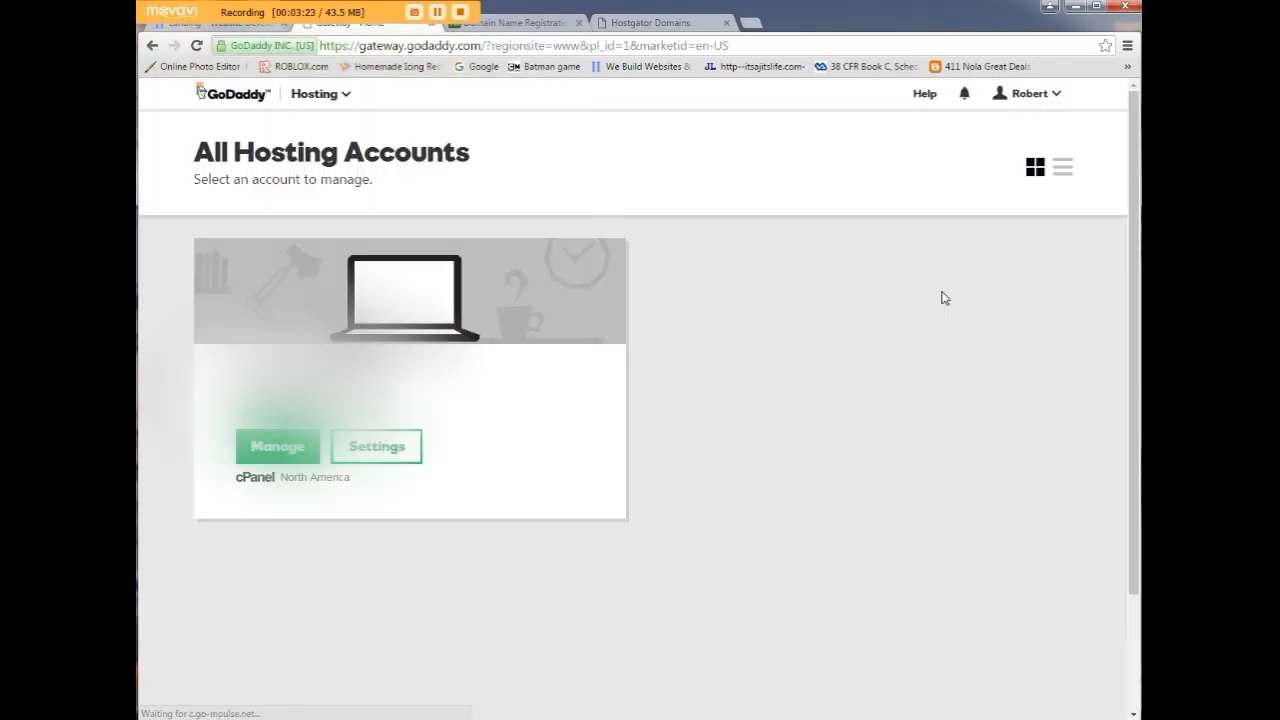
left_click(270, 450)
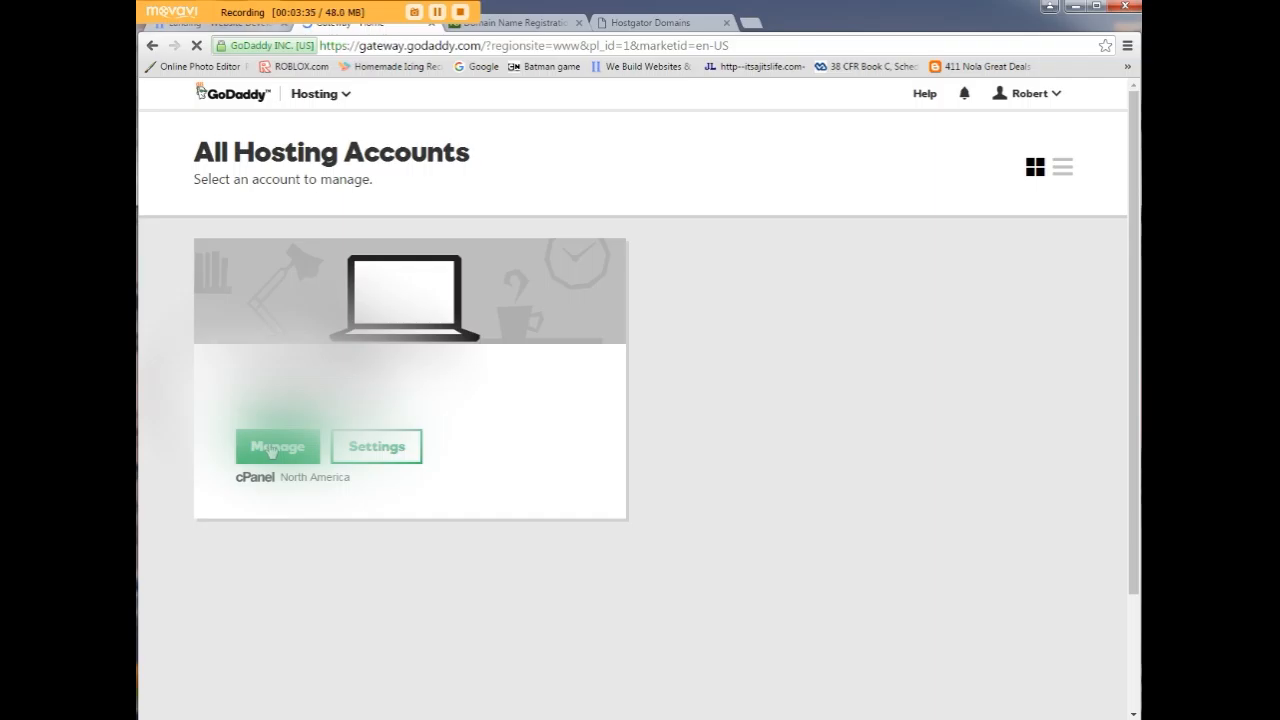
left_click(276, 451)
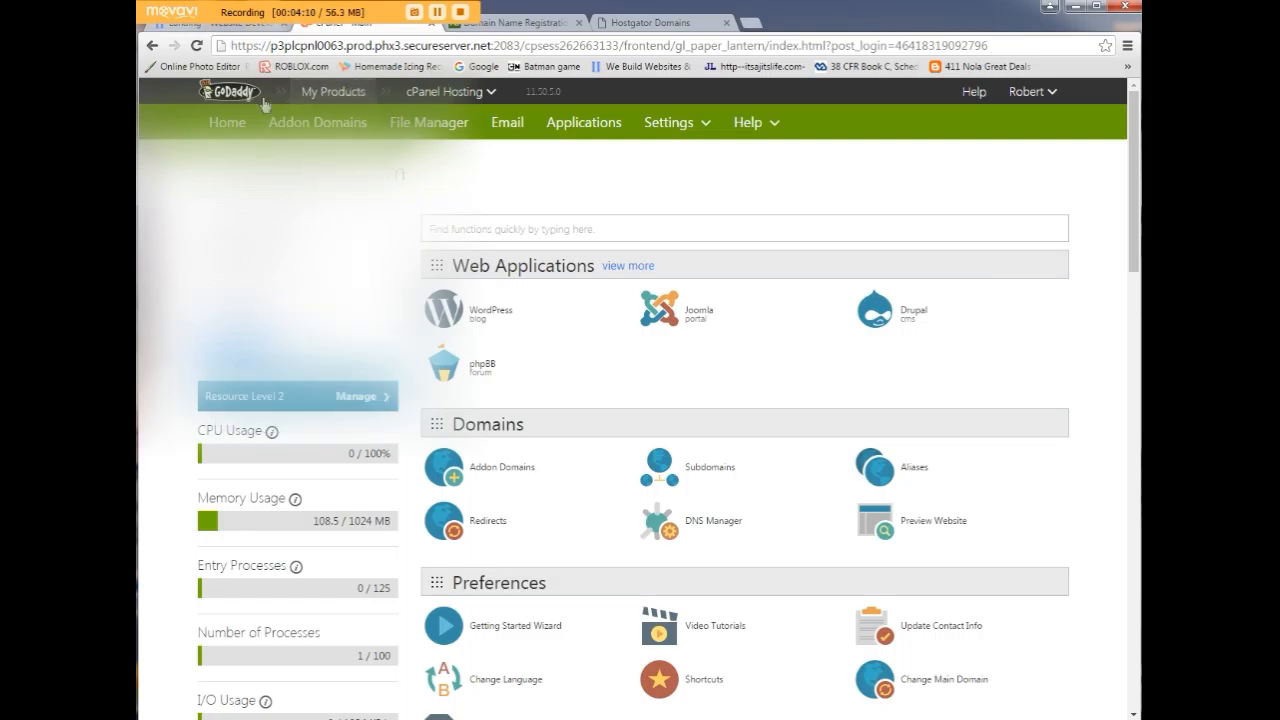
Go to Domains, open MUSICMAN1985.COM, and show its DNS Zone File.
left_click(236, 126)
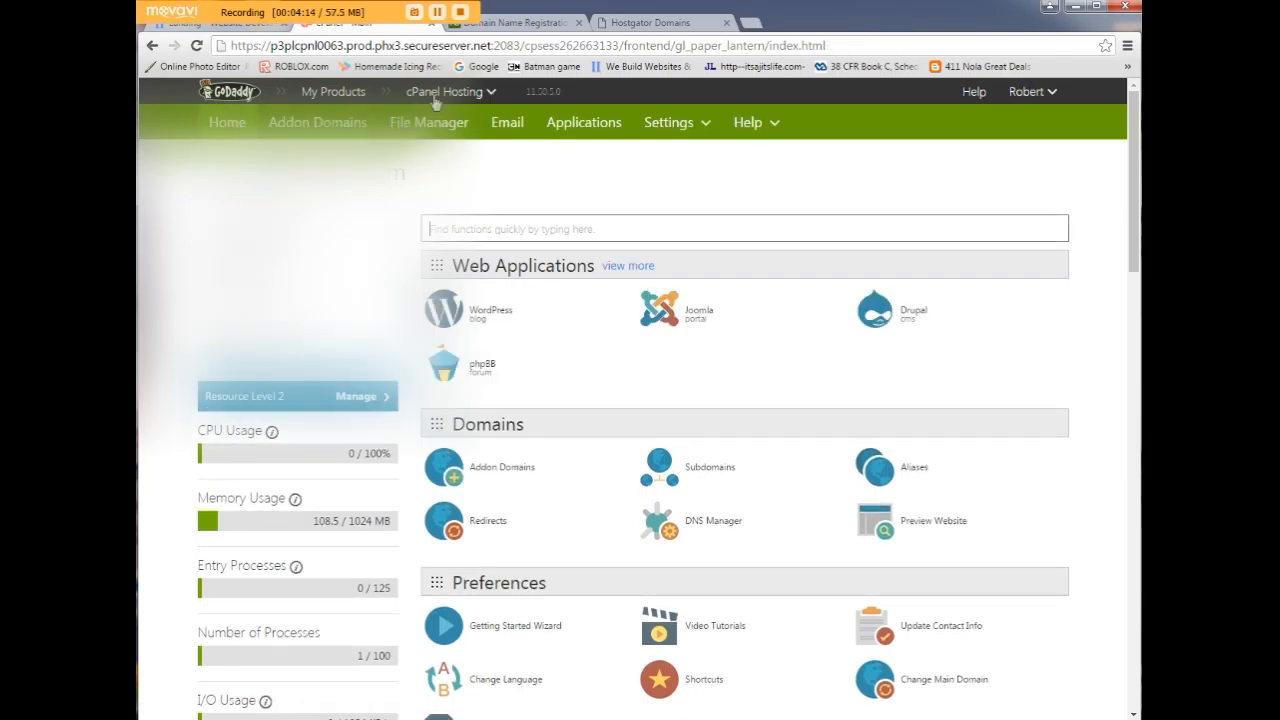
left_click(491, 101)
left_click(453, 134)
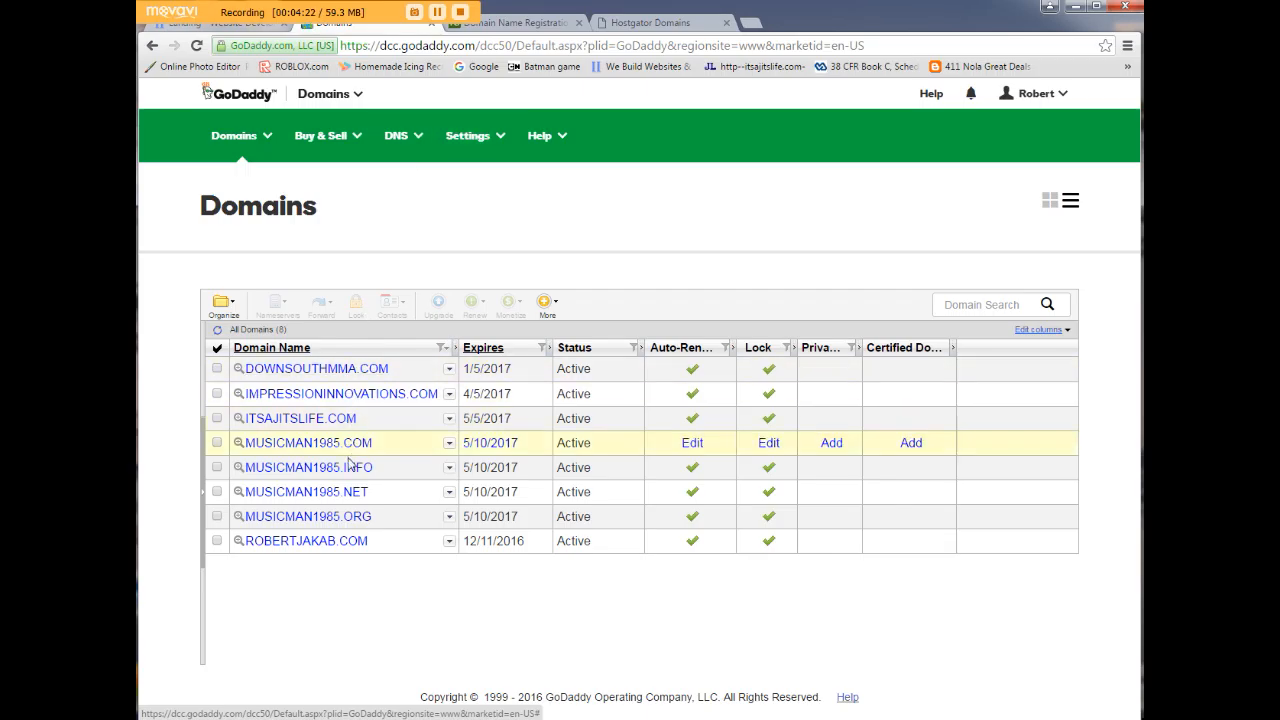
left_click(299, 443)
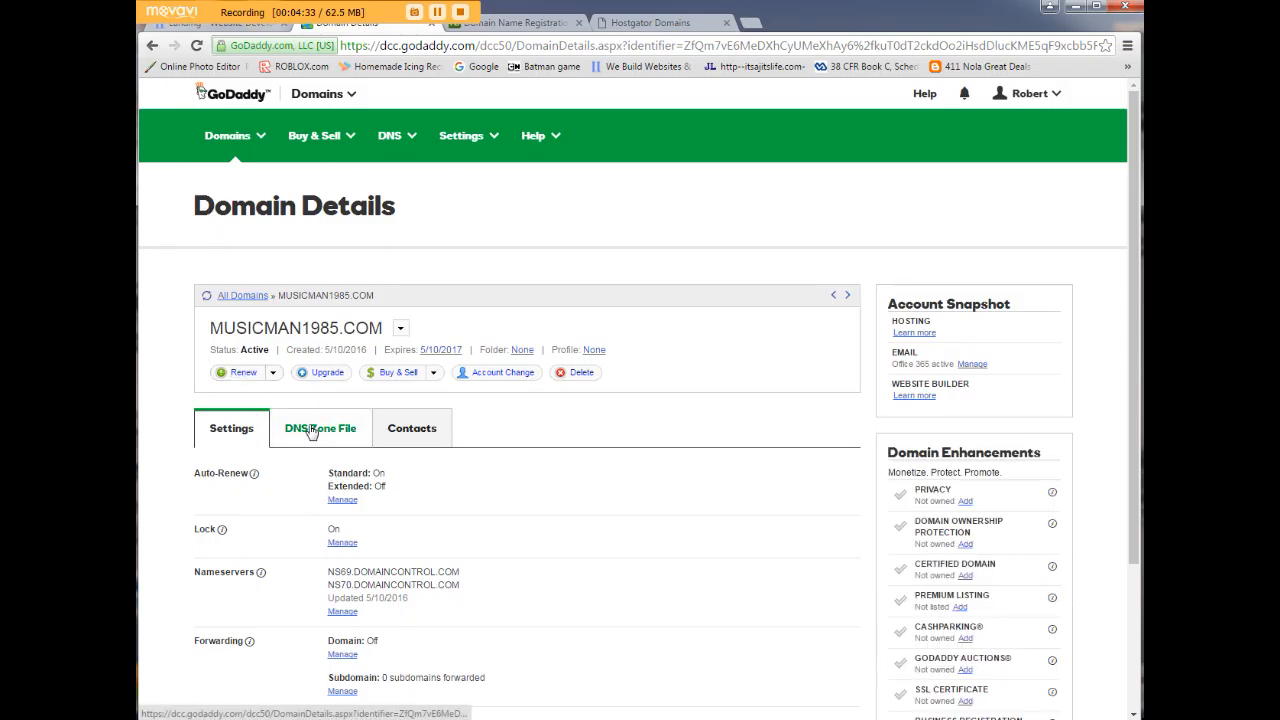
scroll(285, 457, "down", 2)
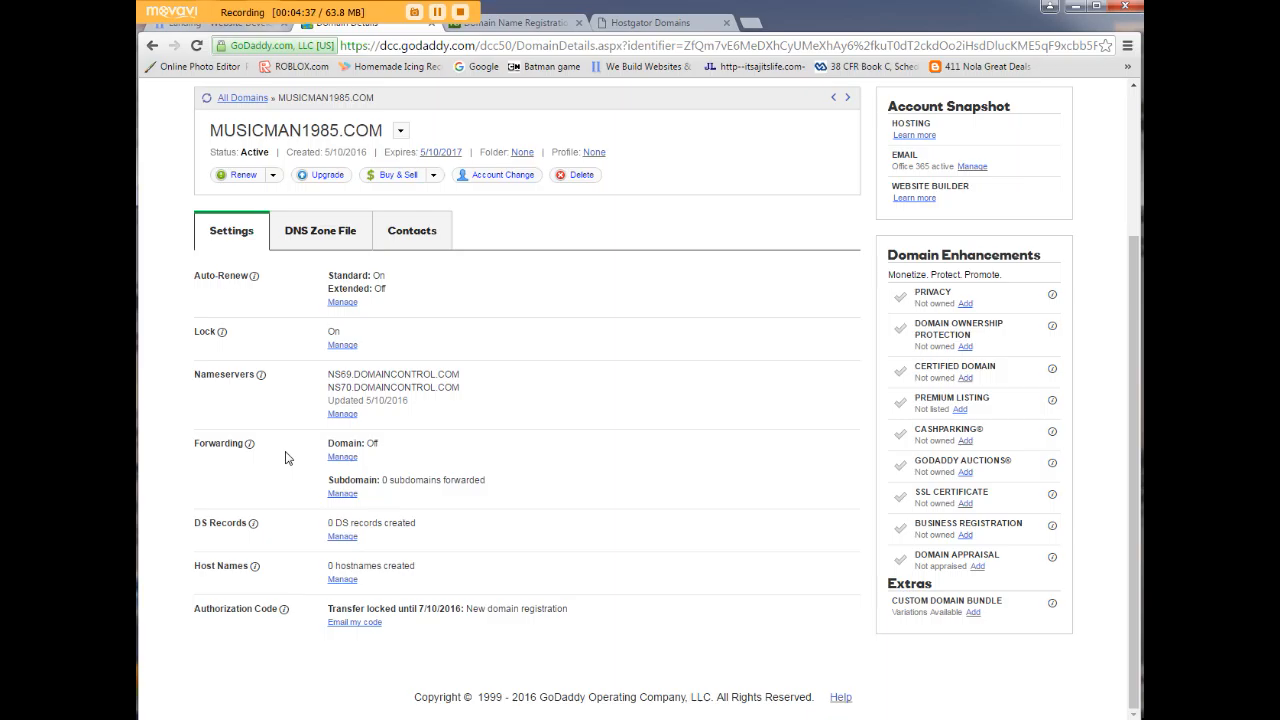
scroll(285, 457, "up", 2)
left_click(312, 388)
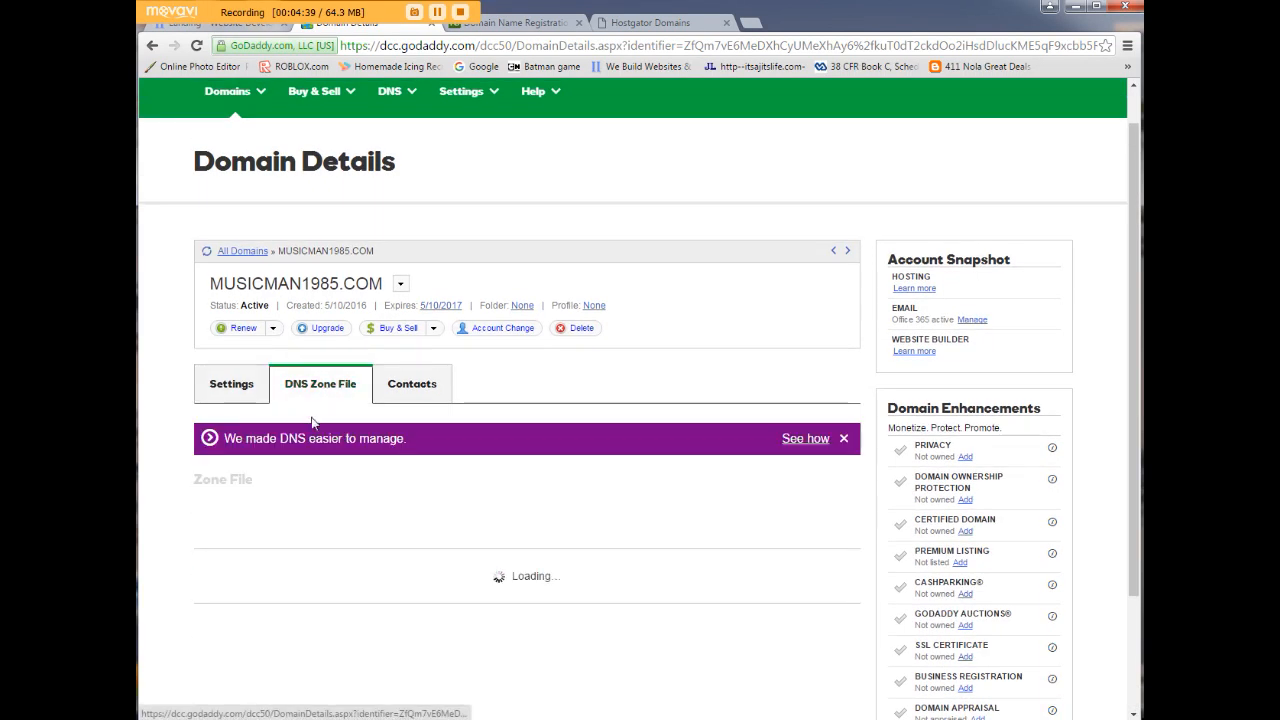
Change the @ A record from 50.63.202.50 to 192.186.254.32 and save the zone file.
left_click(843, 438)
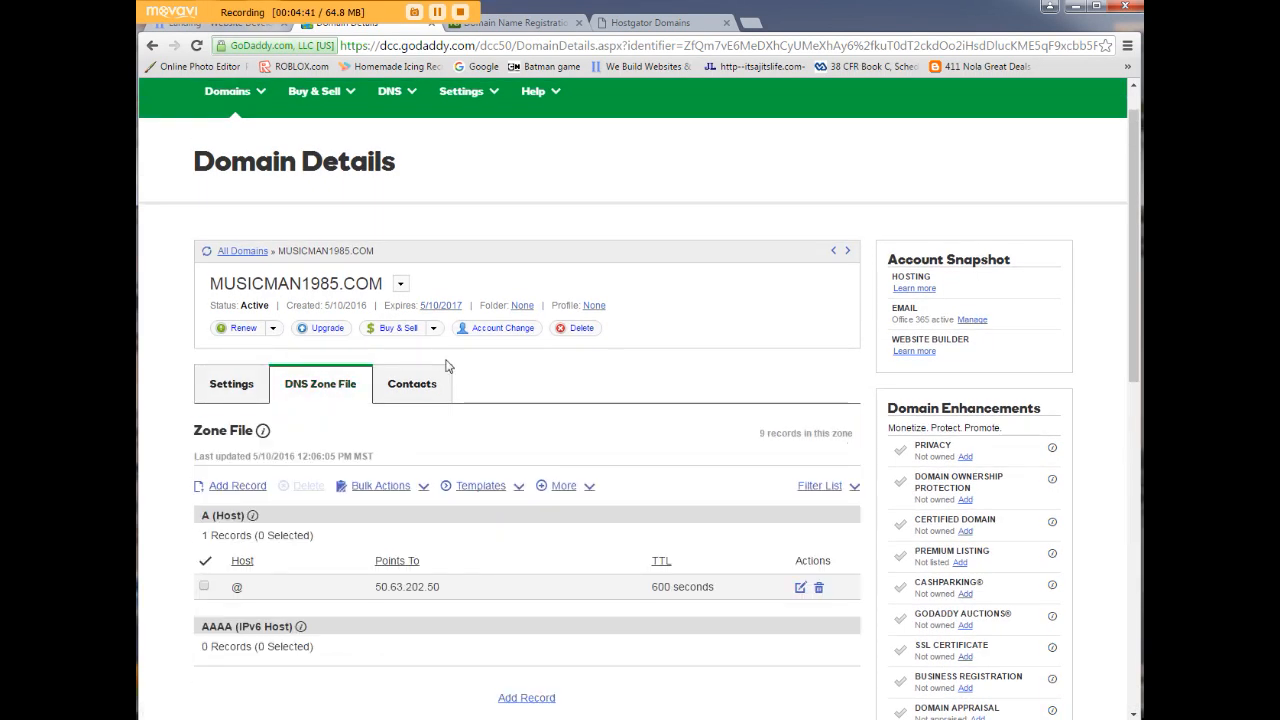
scroll(177, 472, "down", 3)
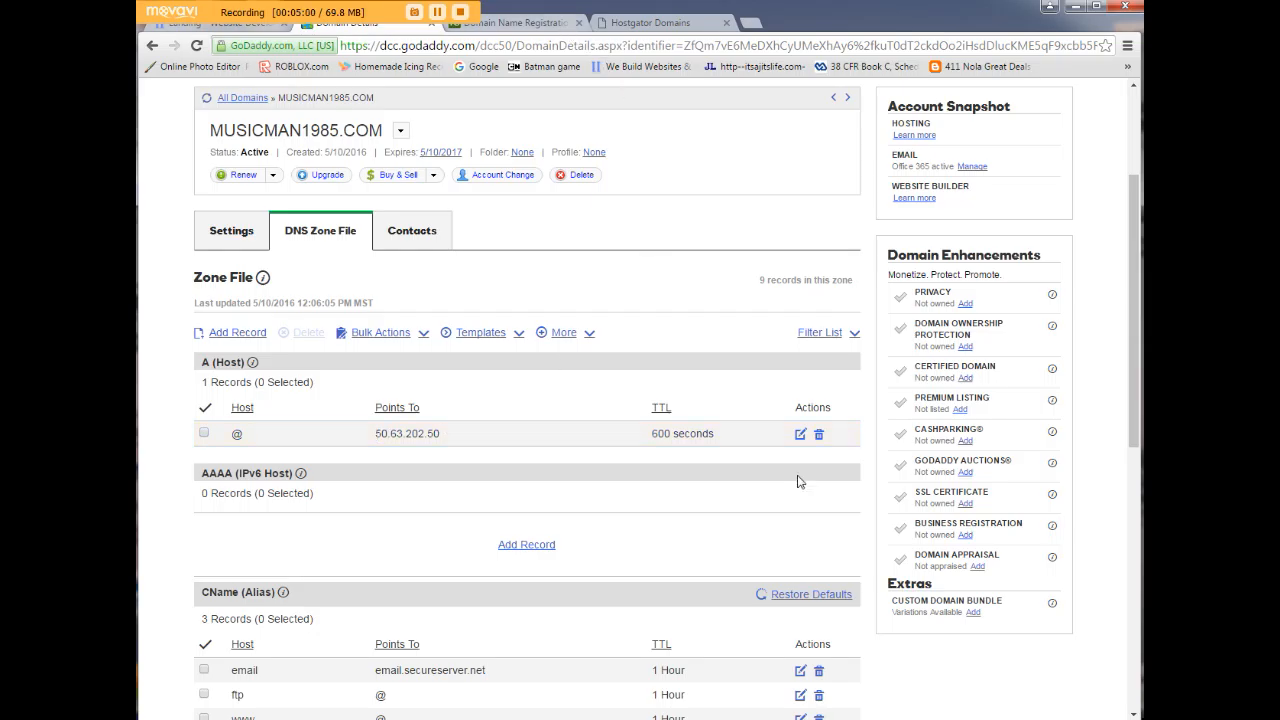
left_click(801, 436)
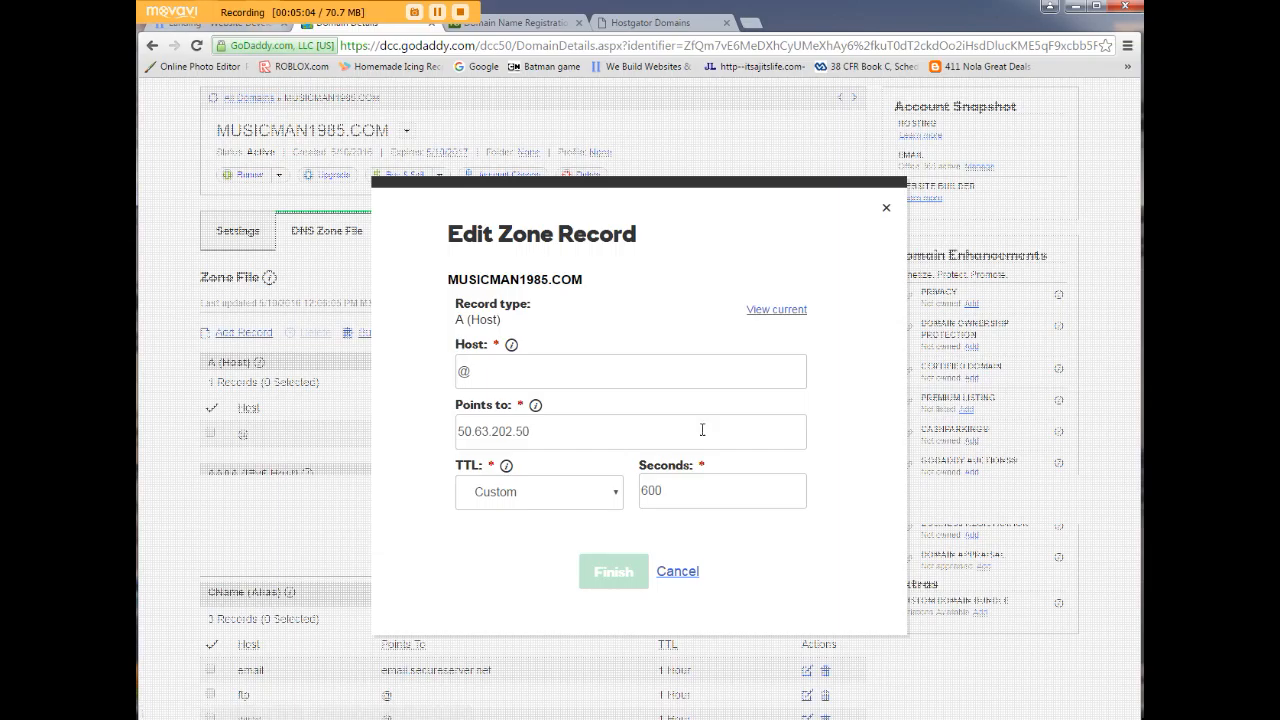
left_click_drag(643, 431, 455, 436)
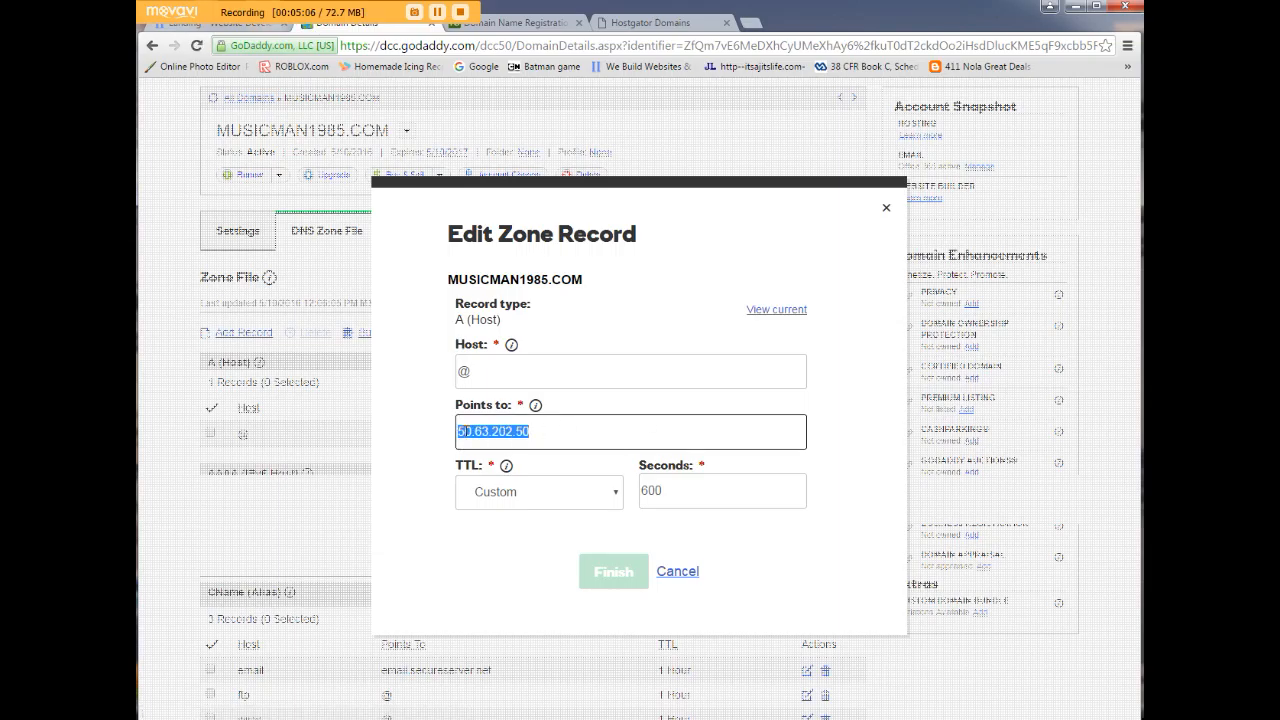
right_click(460, 431)
left_click(527, 484)
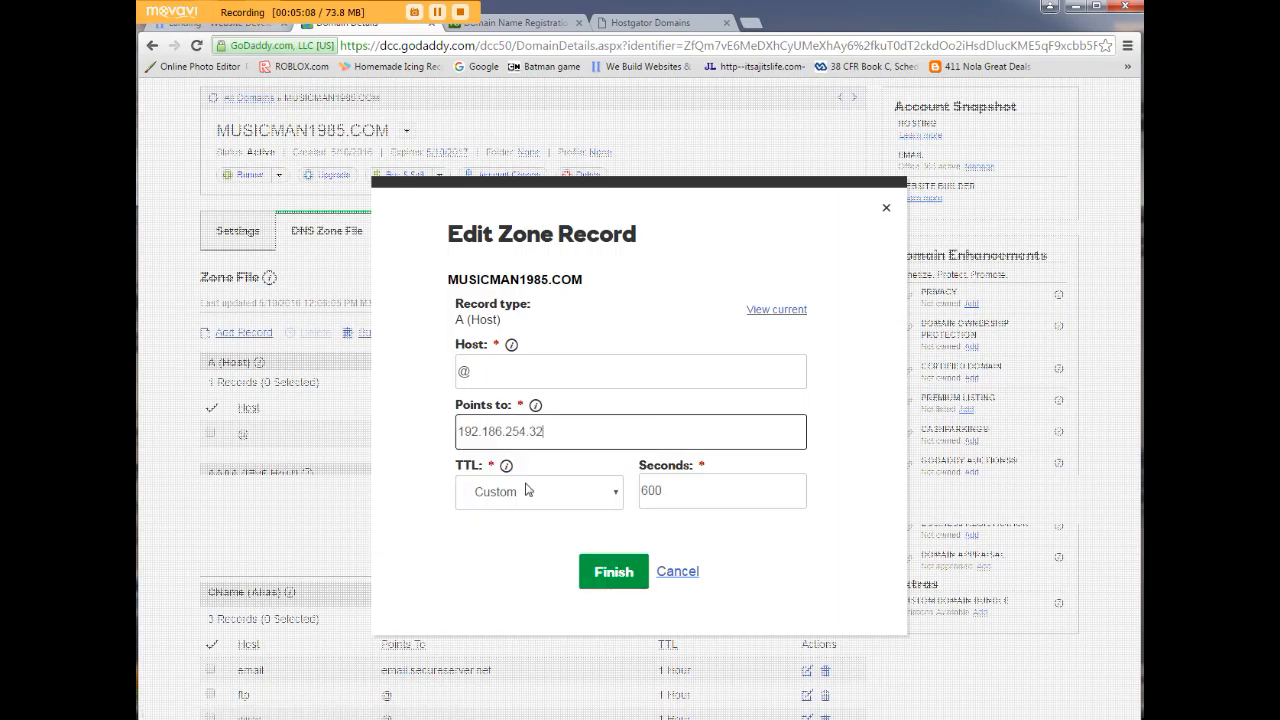
left_click(615, 586)
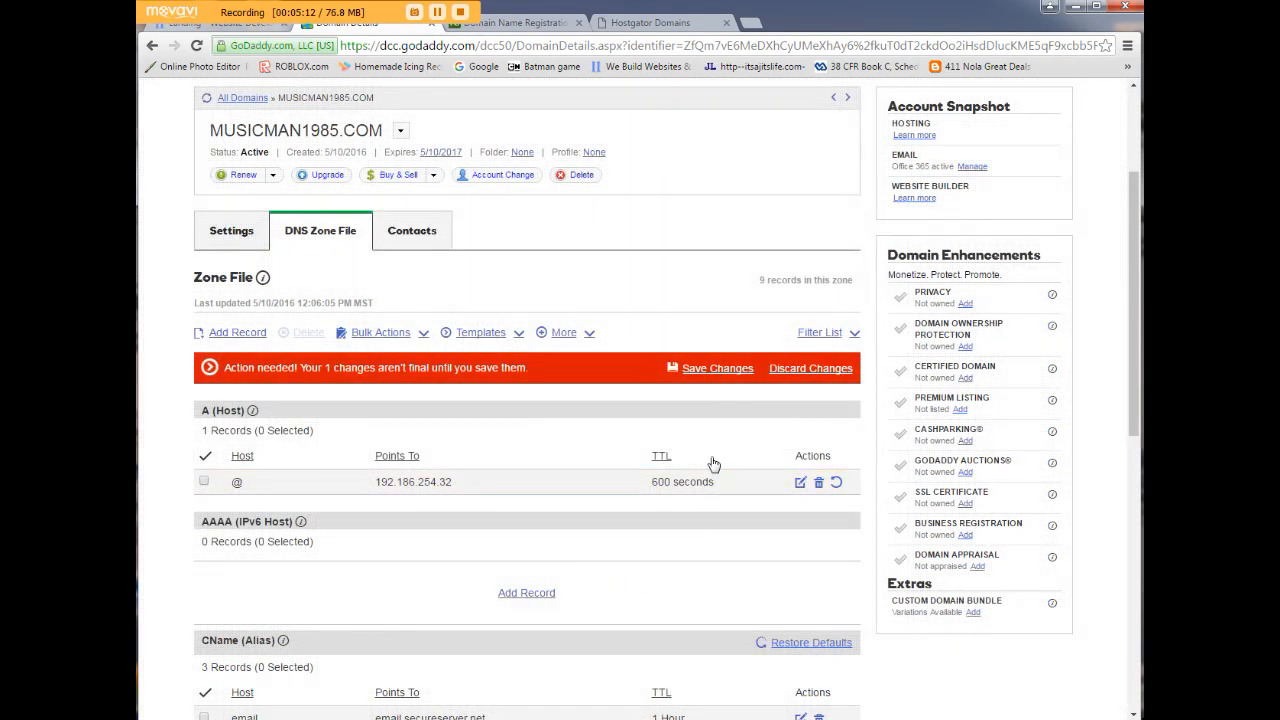
left_click(712, 369)
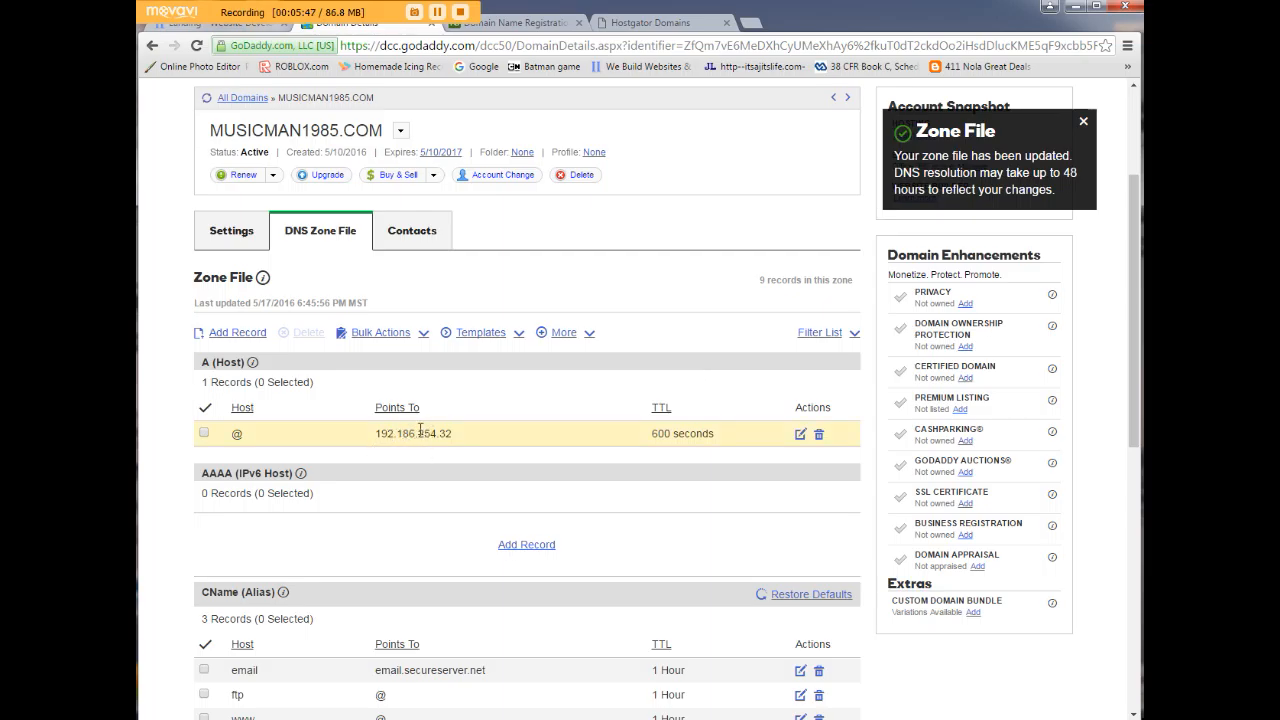
scroll(411, 441, "up", 2)
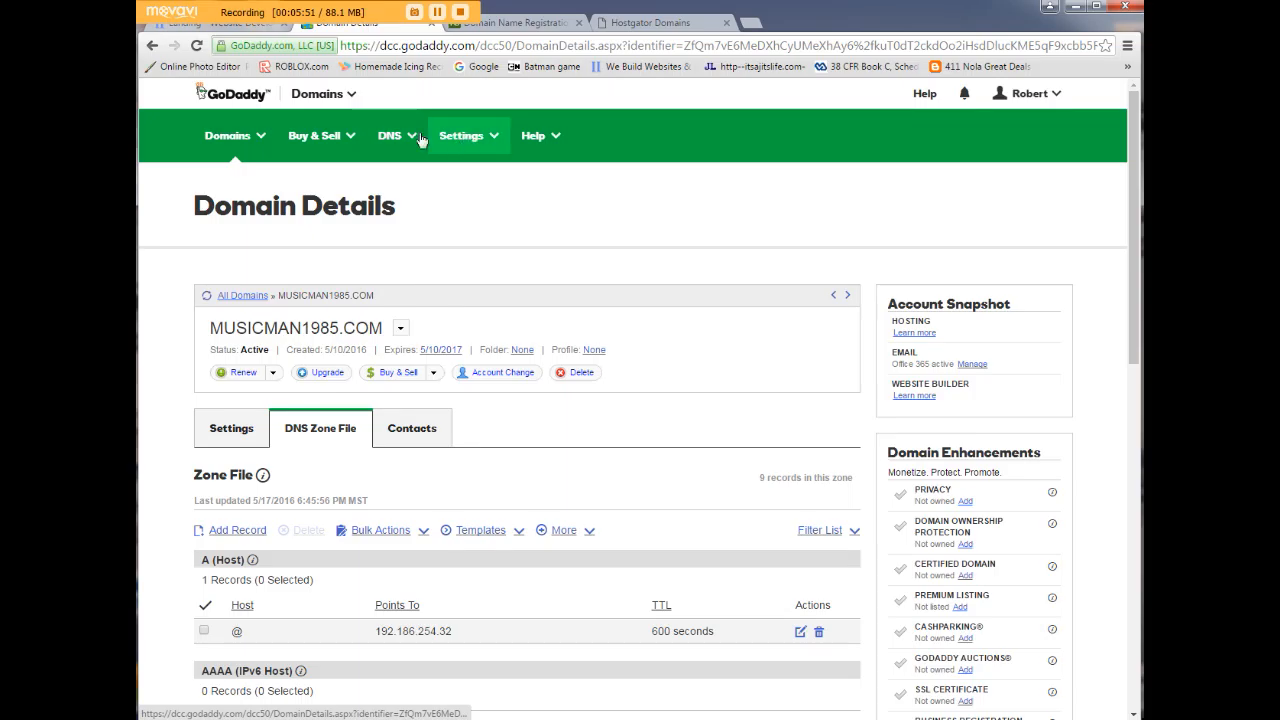
Open cPanel for the hosting account from the Hosting product list.
left_click(348, 96)
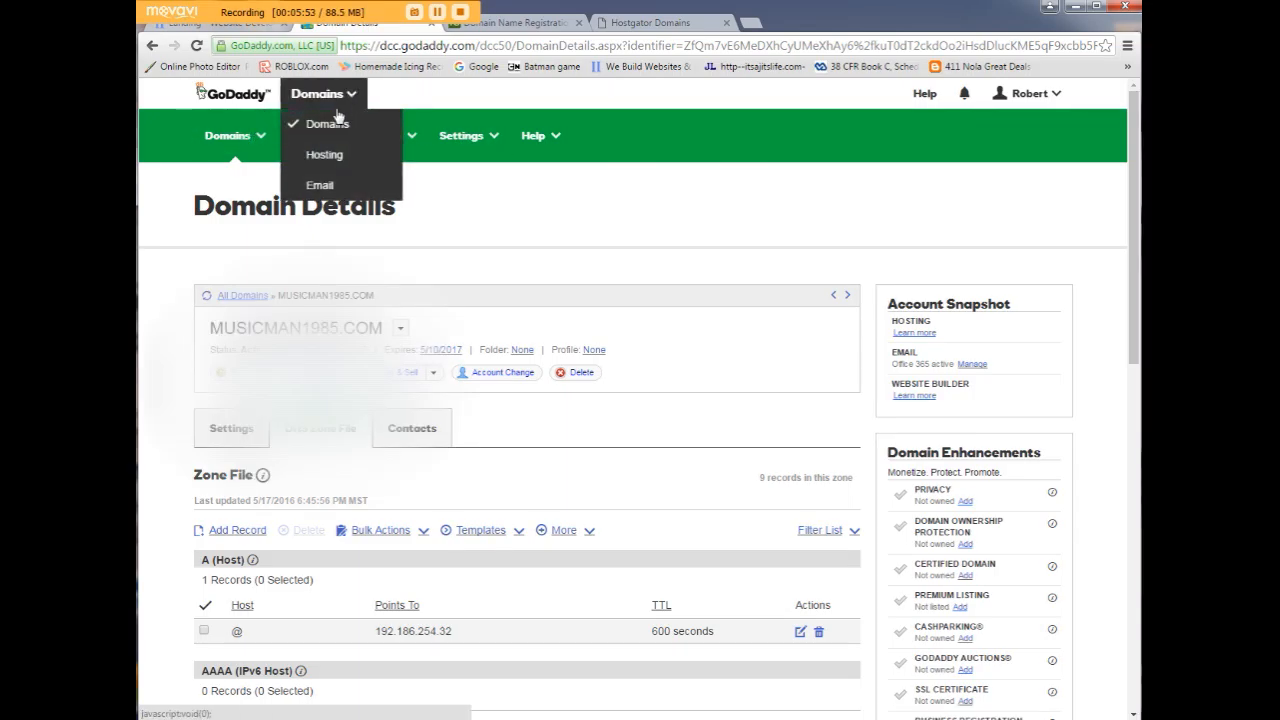
left_click(337, 157)
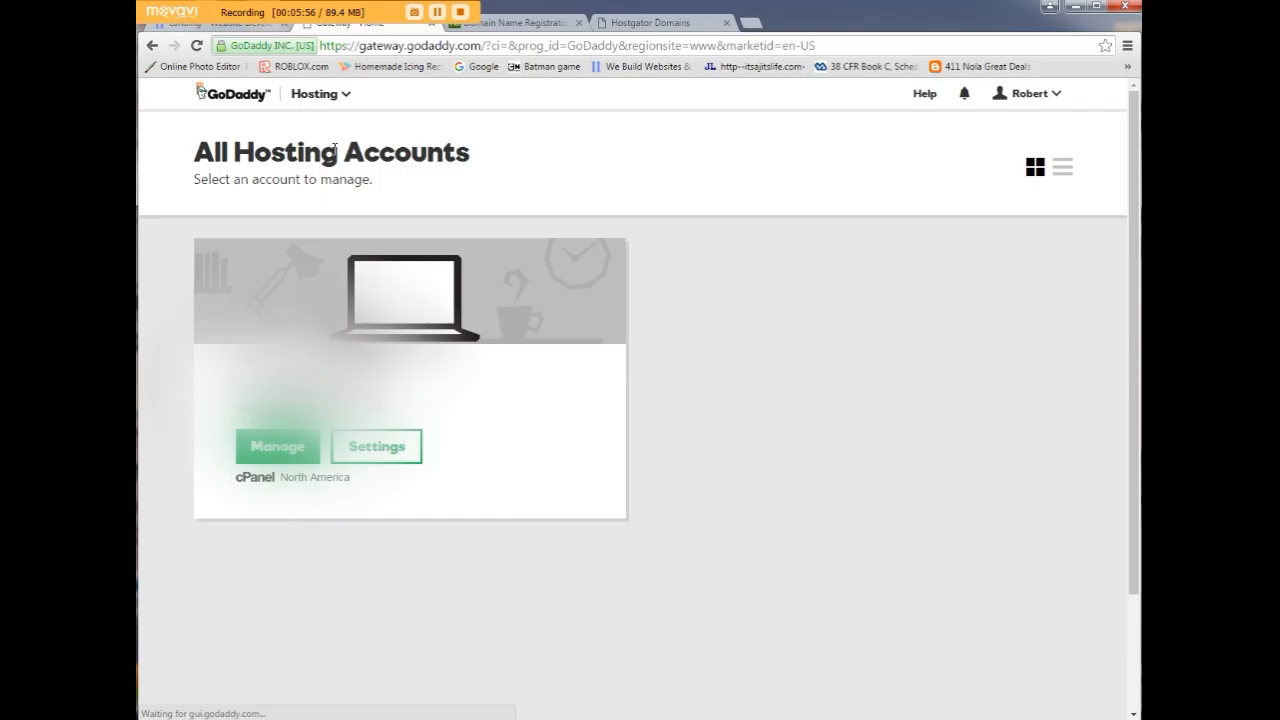
left_click(260, 458)
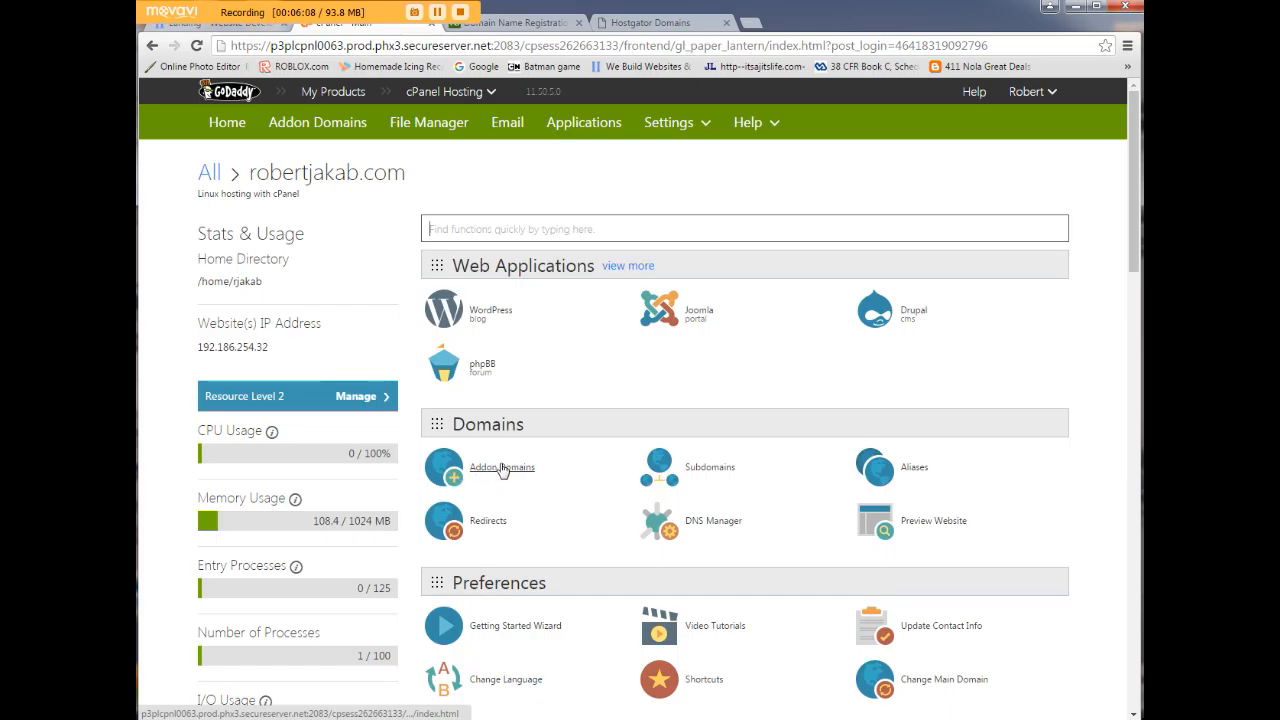
Browse the Installatron application catalogue, including WordPress, Drupal and Joomla.
left_click(590, 126)
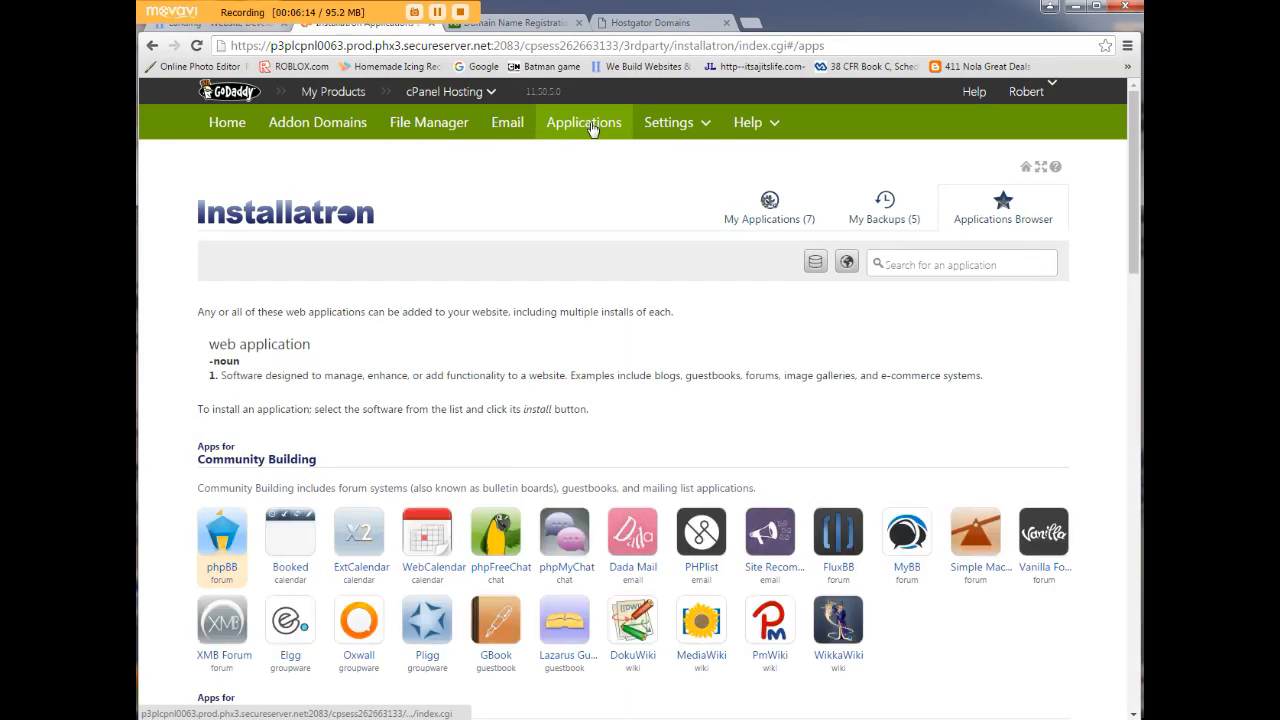
scroll(481, 289, "down", 3)
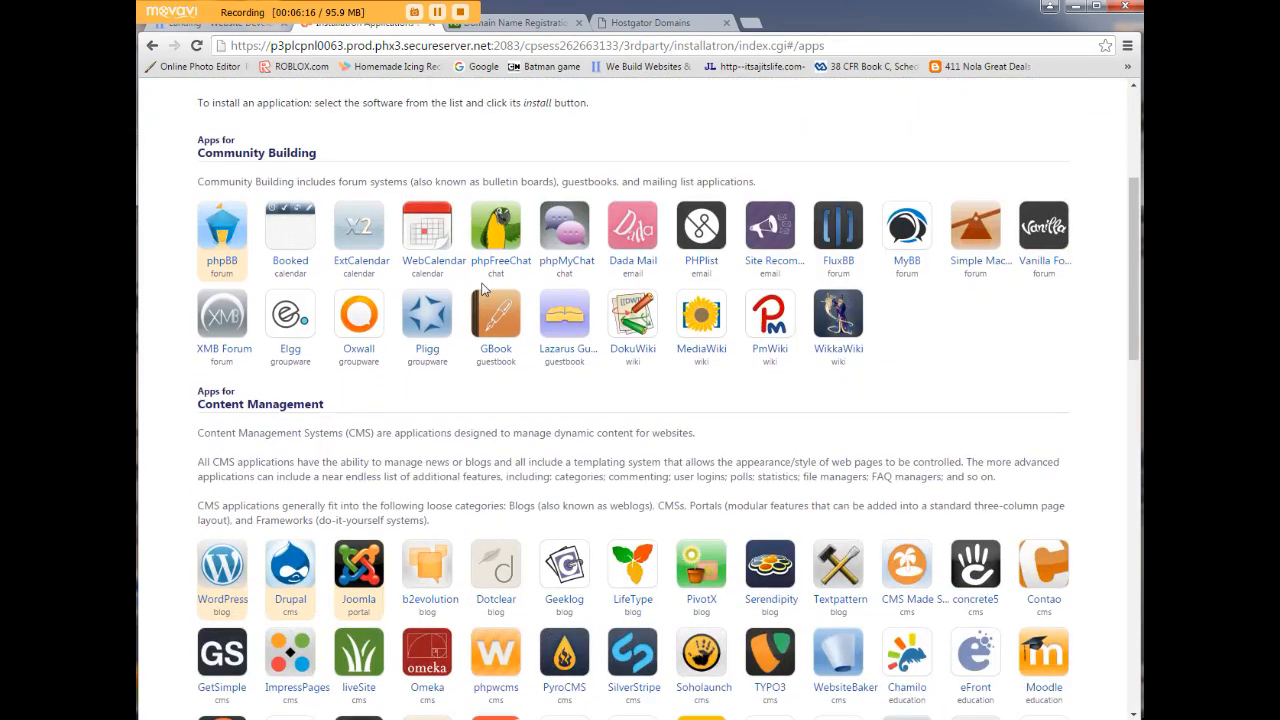
scroll(481, 289, "up", 2)
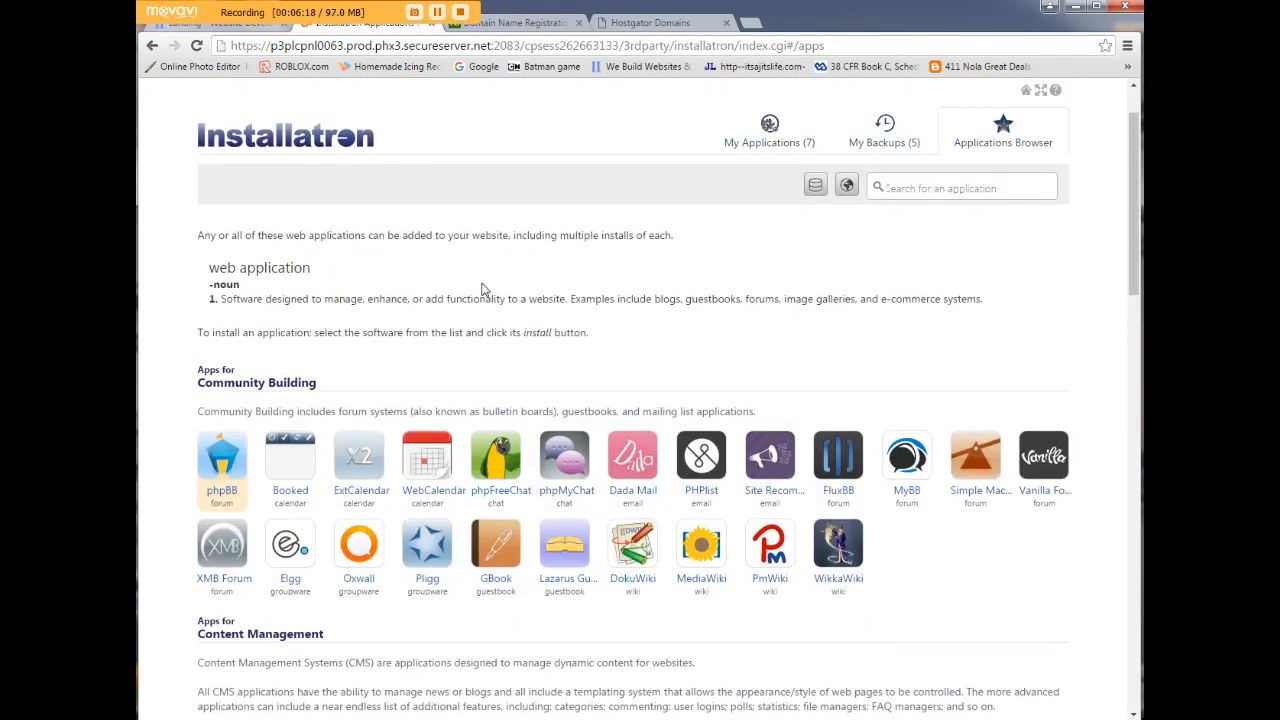
scroll(500, 333, "down", 2)
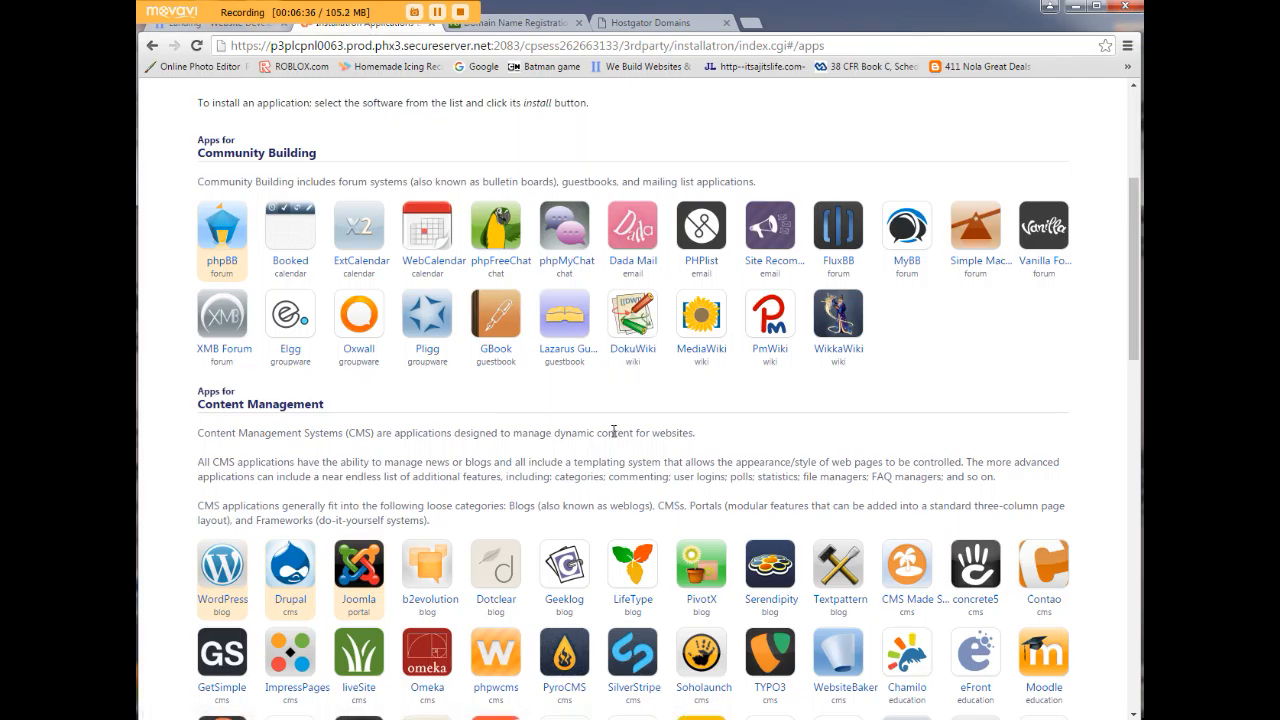
scroll(614, 432, "down", 3)
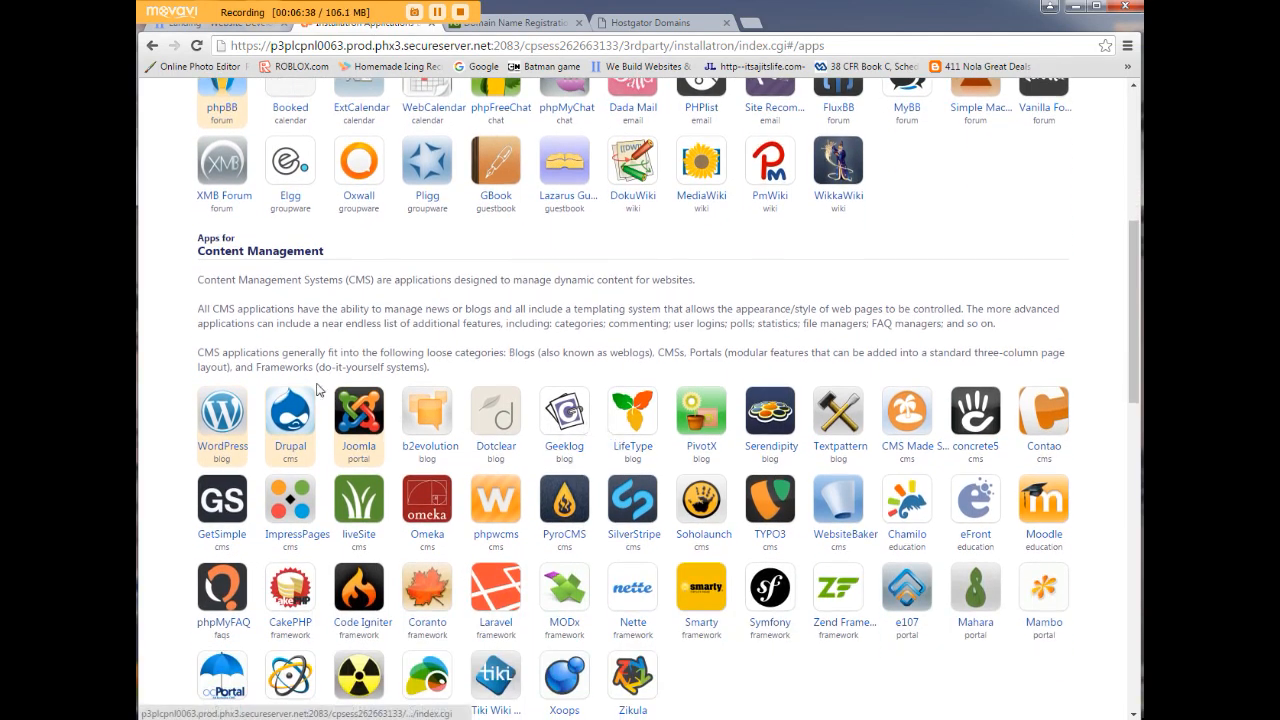
scroll(681, 520, "down", 4)
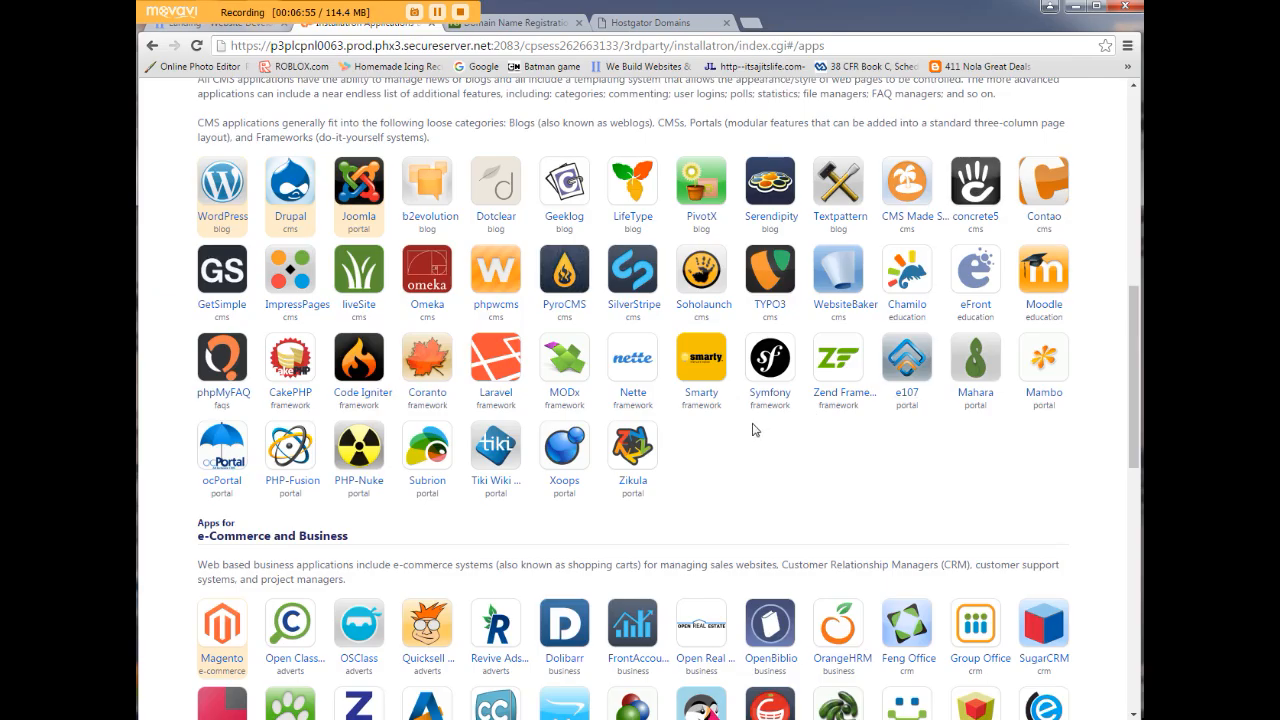
scroll(755, 430, "down", 3)
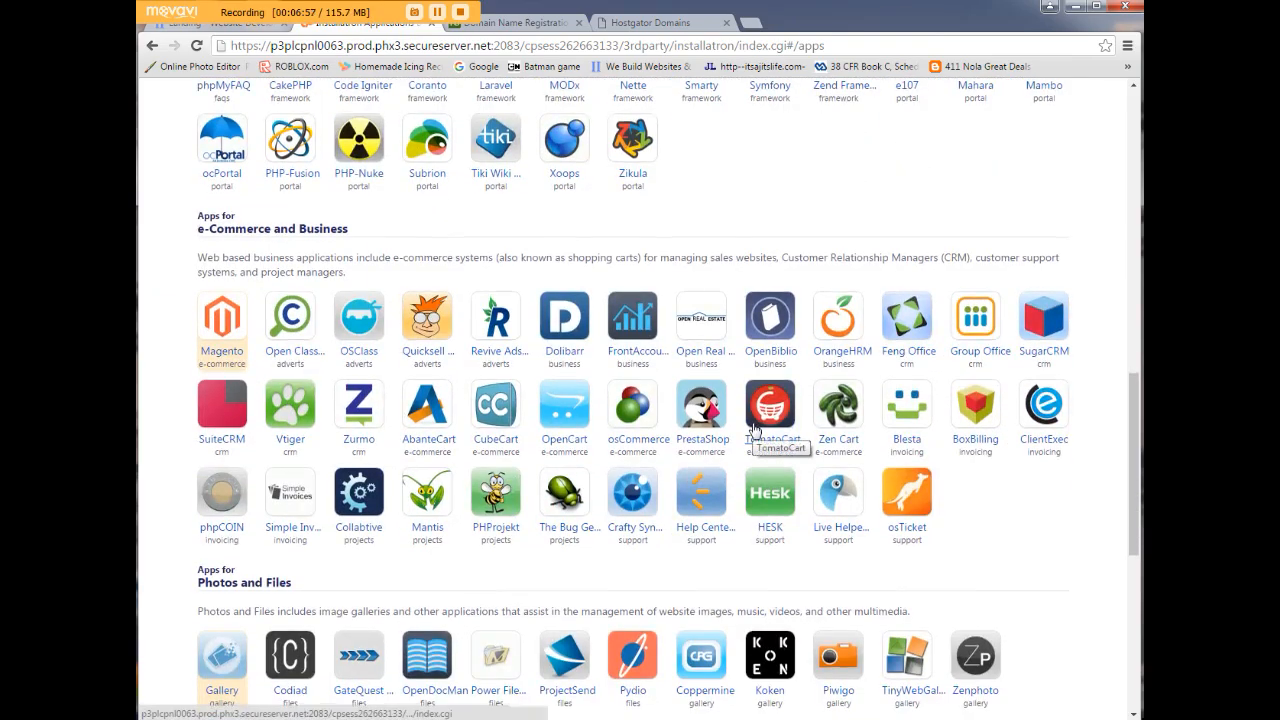
scroll(755, 430, "down", 2)
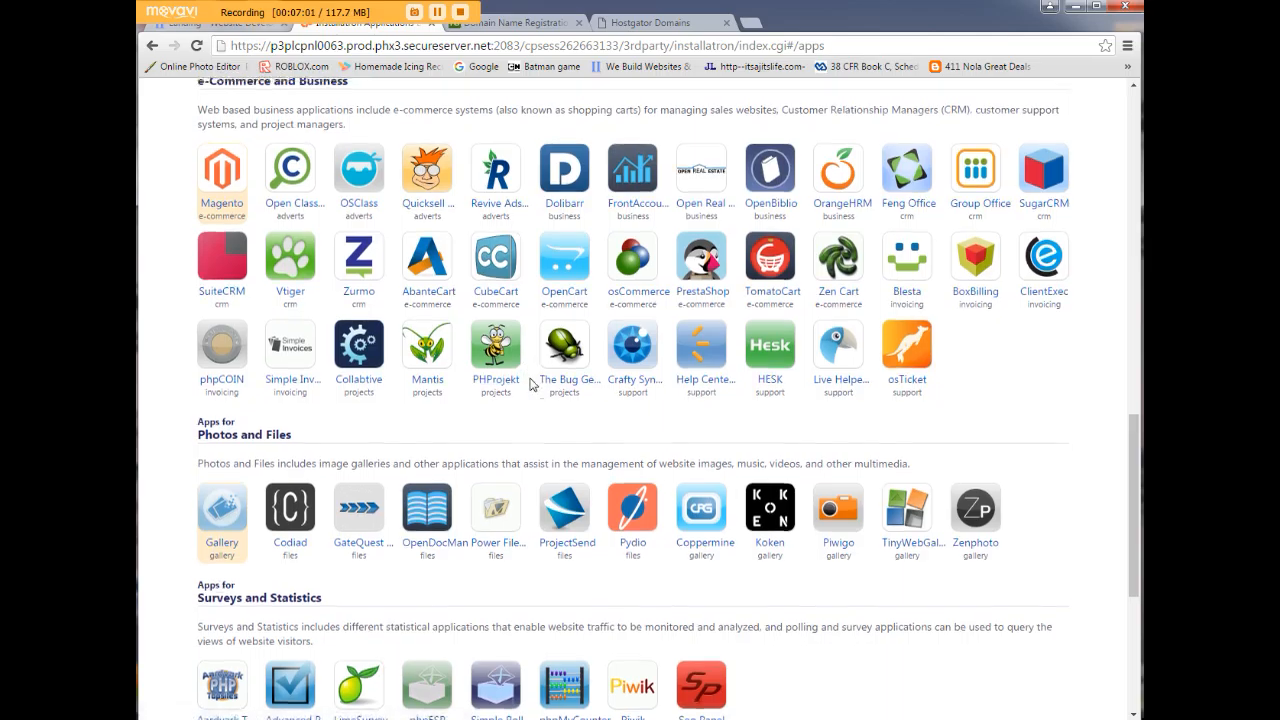
scroll(530, 385, "up", 1)
scroll(530, 385, "up", 5)
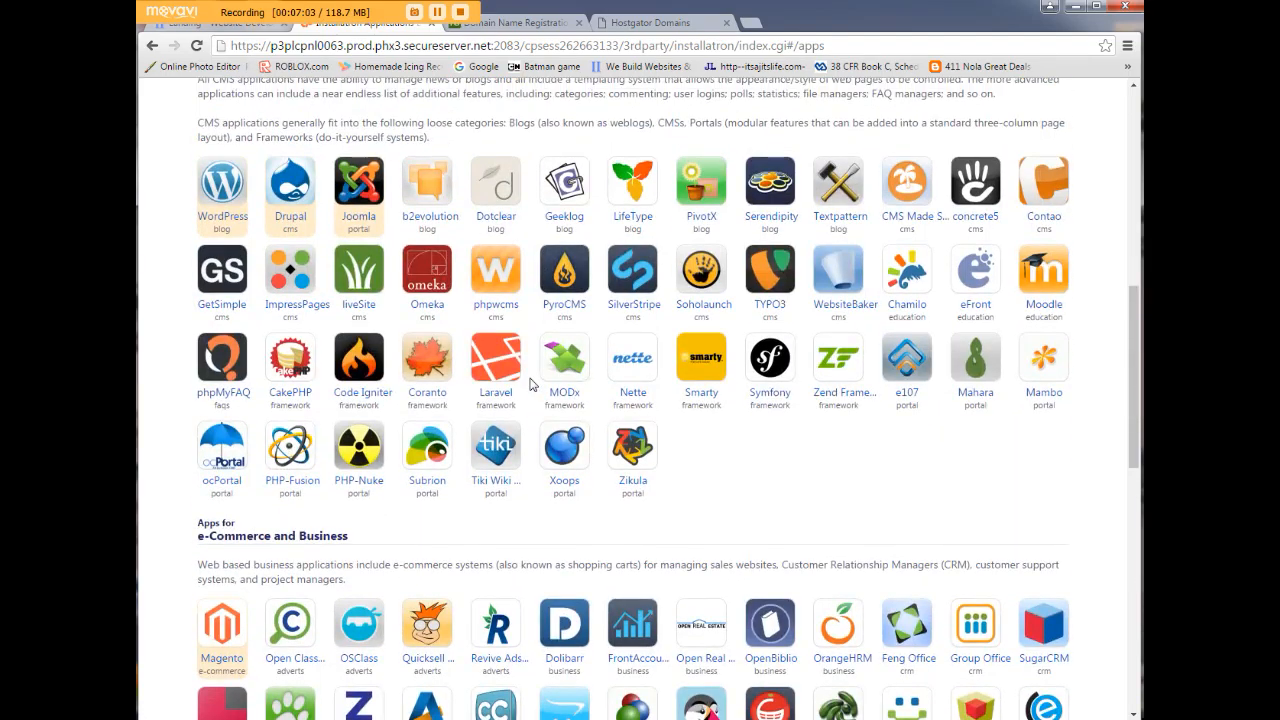
scroll(530, 385, "up", 5)
scroll(500, 380, "down", 3)
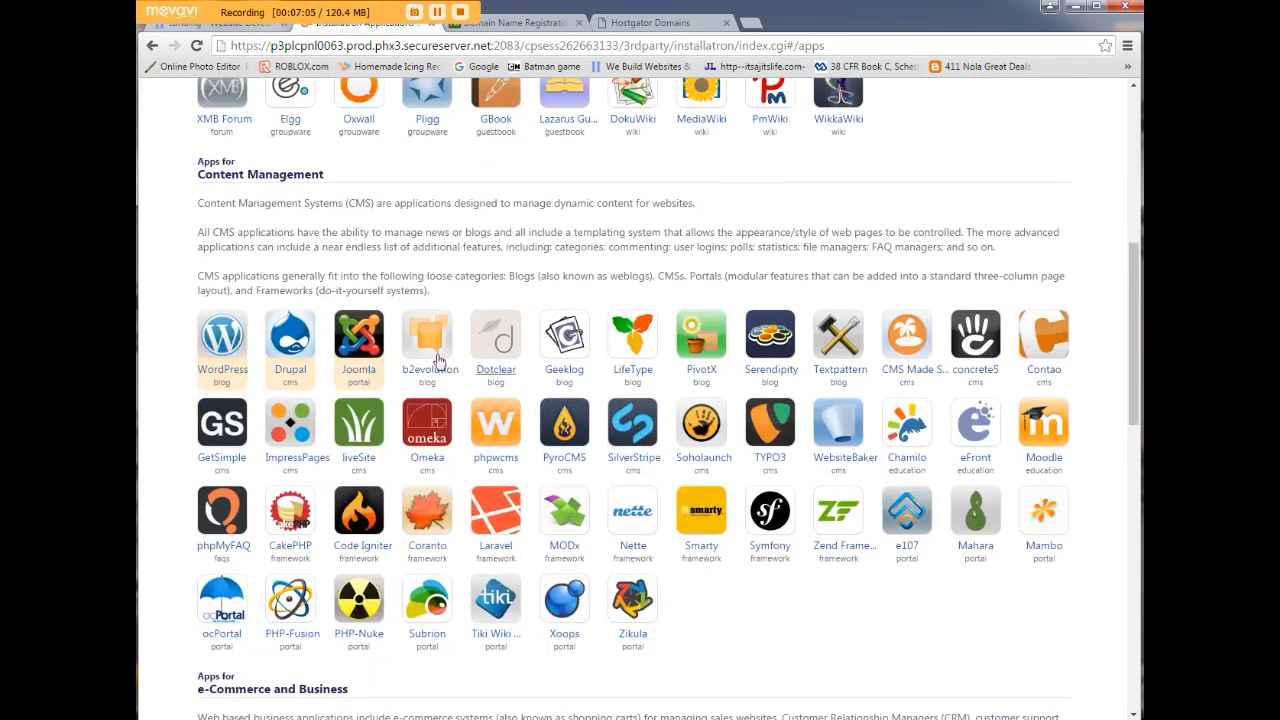
left_click(218, 342)
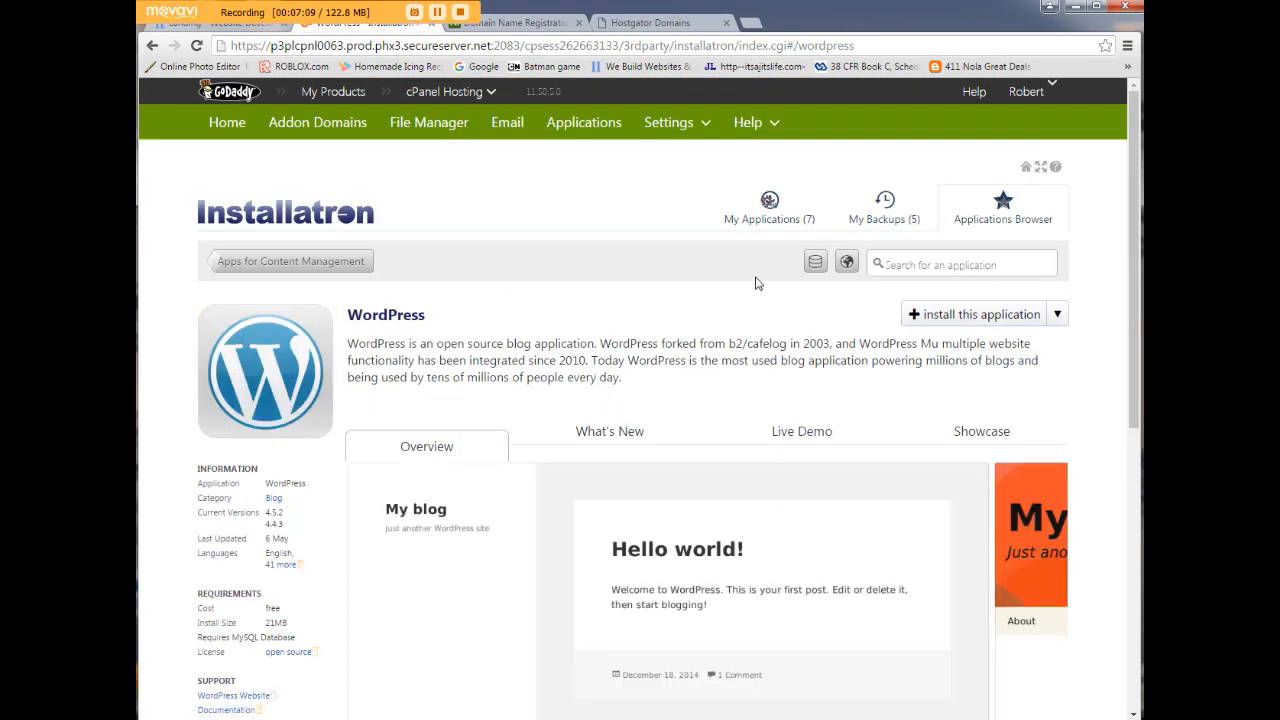
left_click(982, 316)
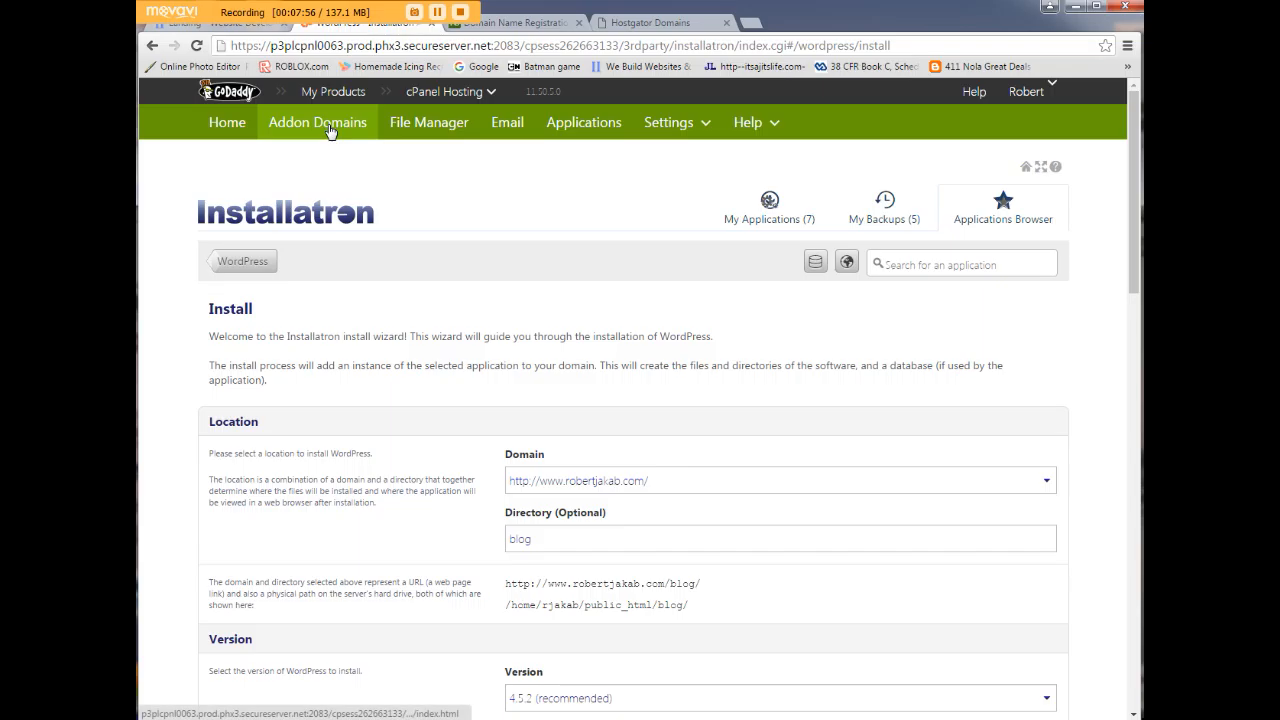
Create addon domain musicman1985.com with document root public_html/musicman1985.com.
left_click(330, 130)
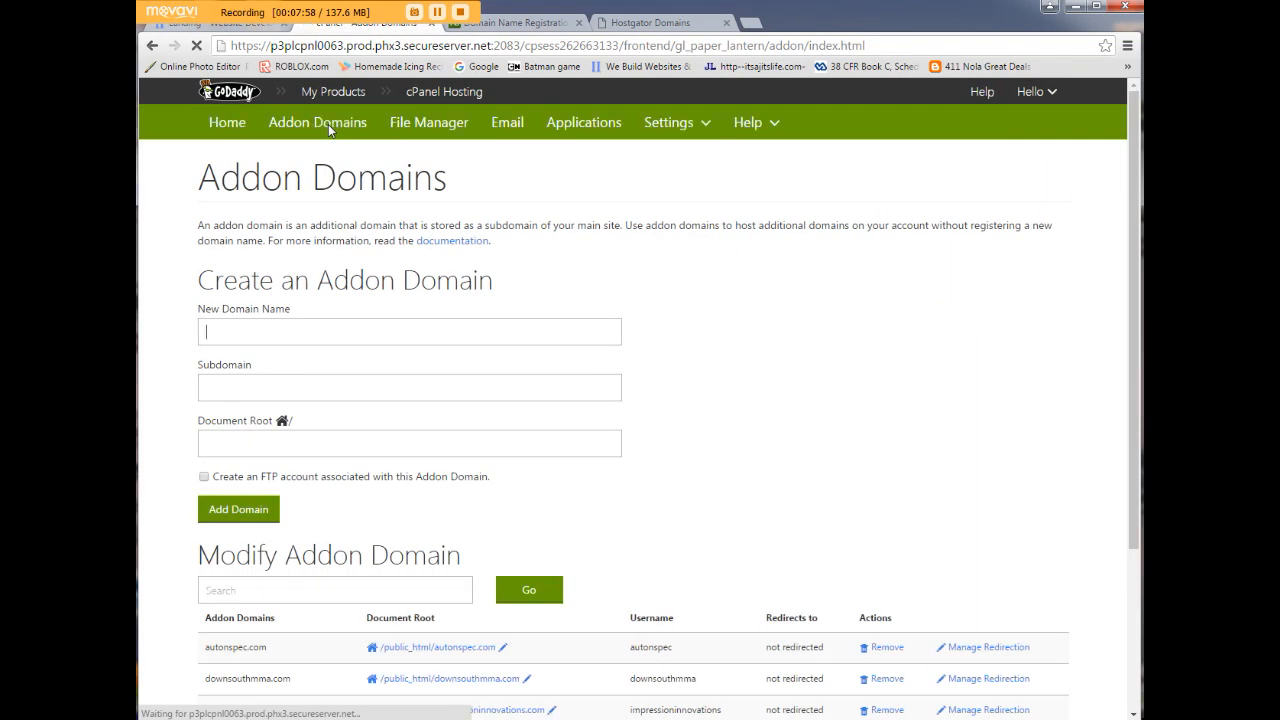
scroll(448, 370, "down", 3)
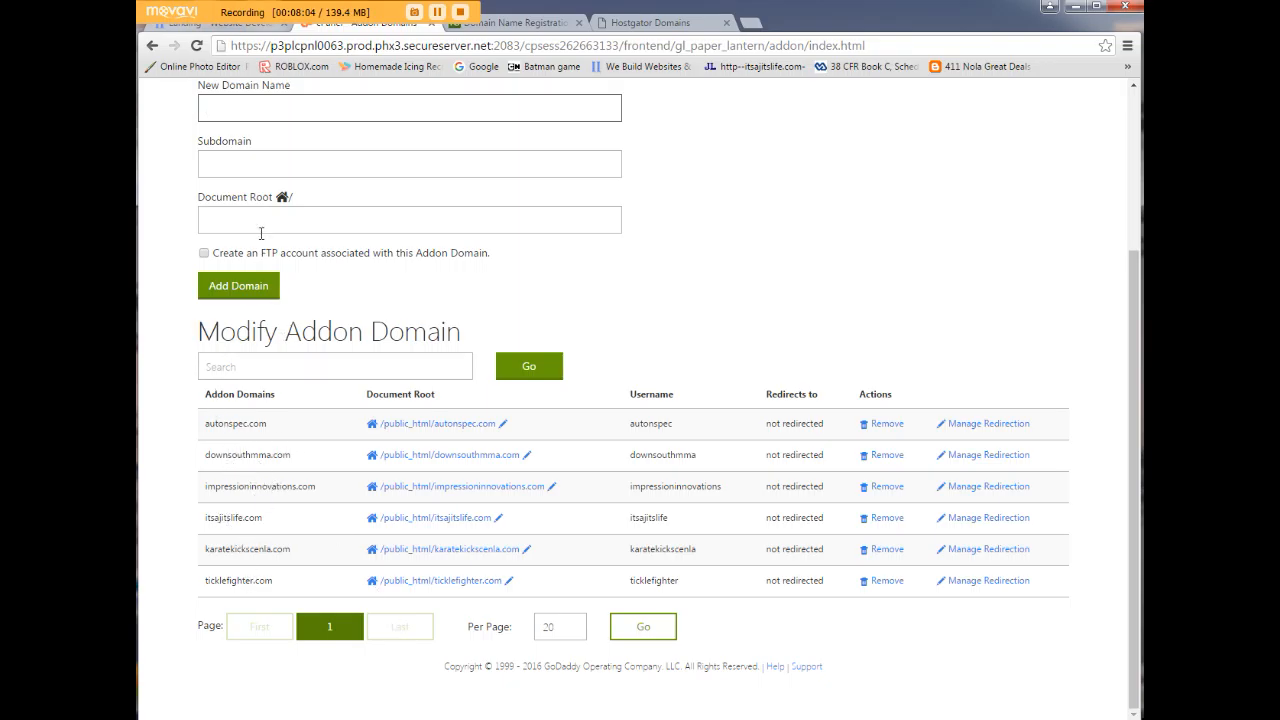
scroll(272, 355, "up", 1)
scroll(272, 355, "up", 2)
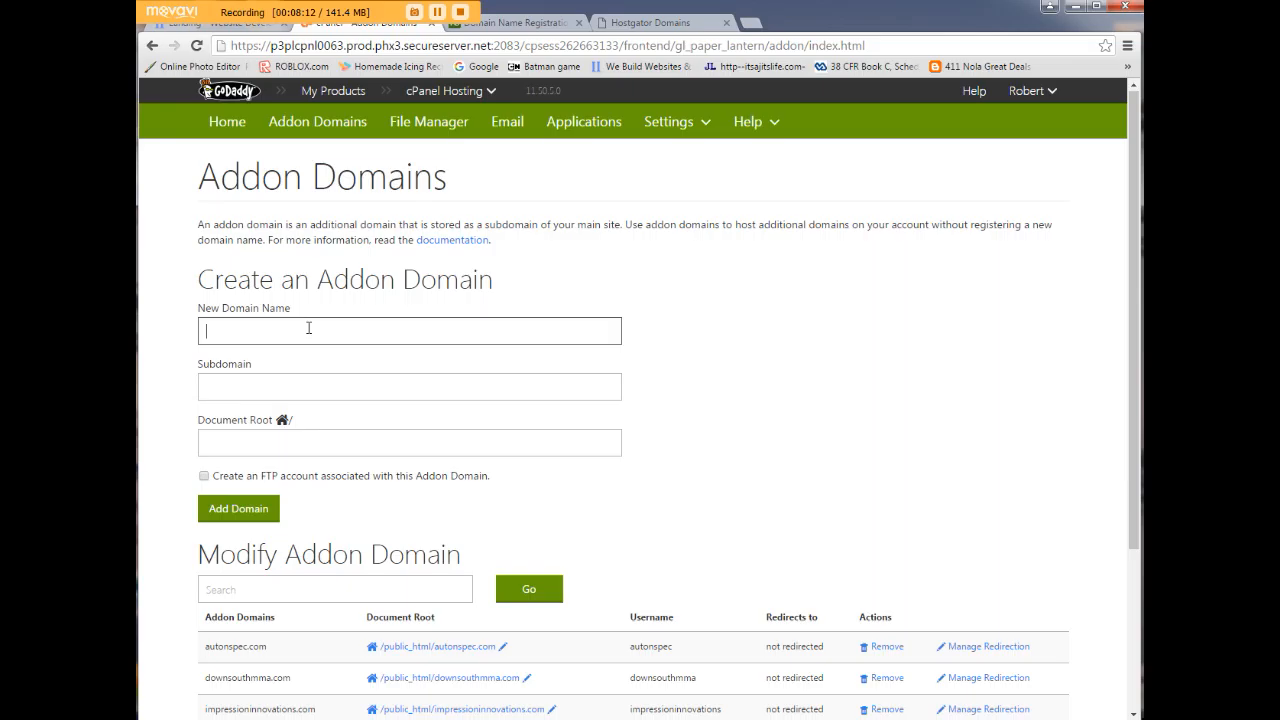
type("musicman")
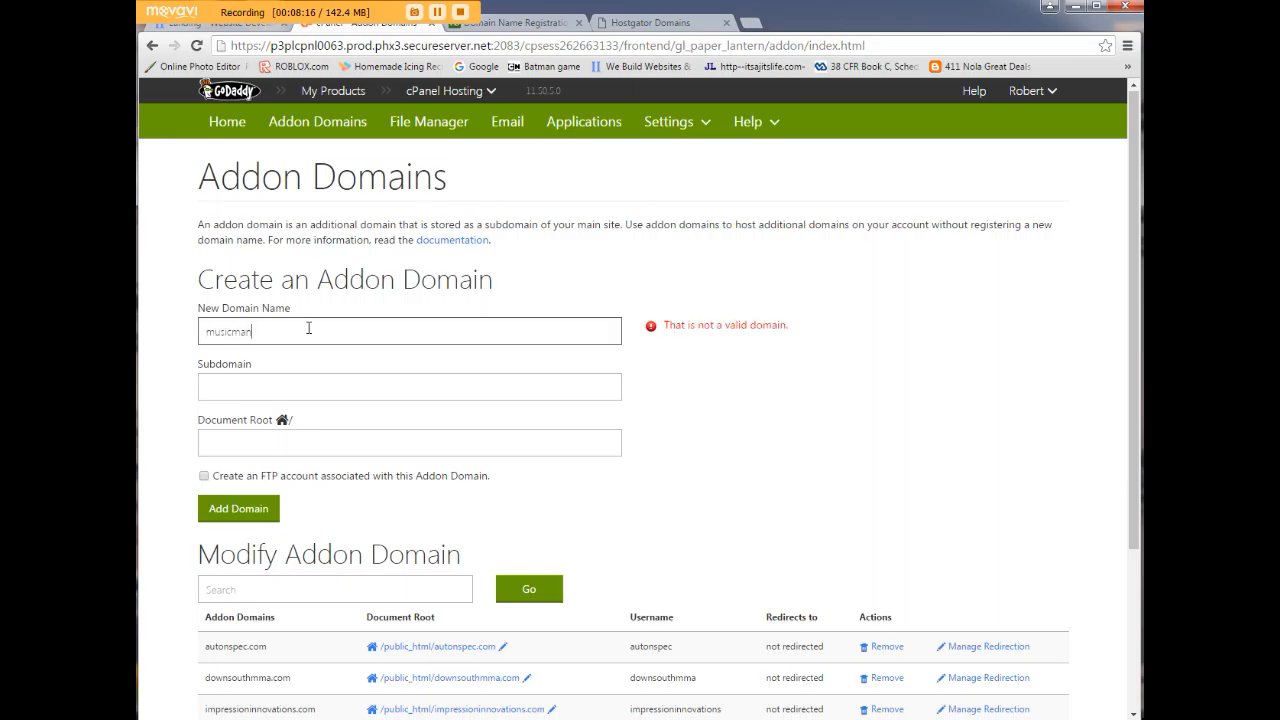
type("1985.com")
left_click(318, 443)
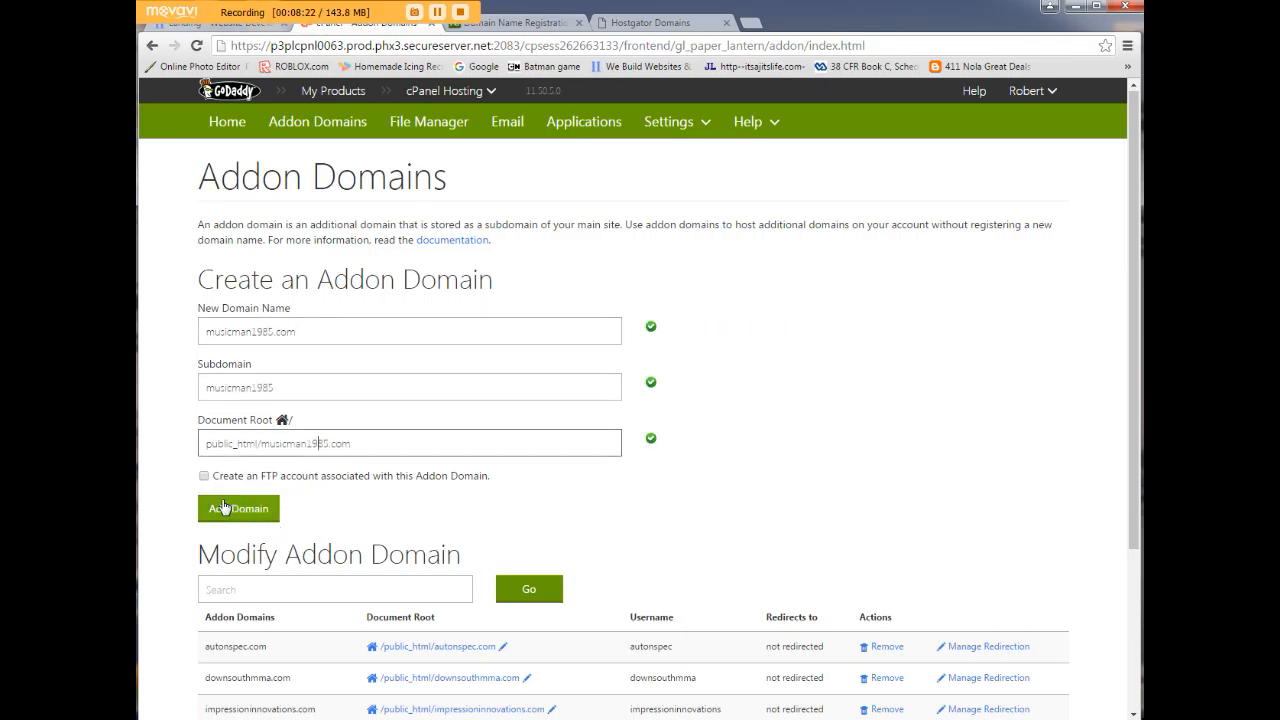
scroll(160, 508, "down", 3)
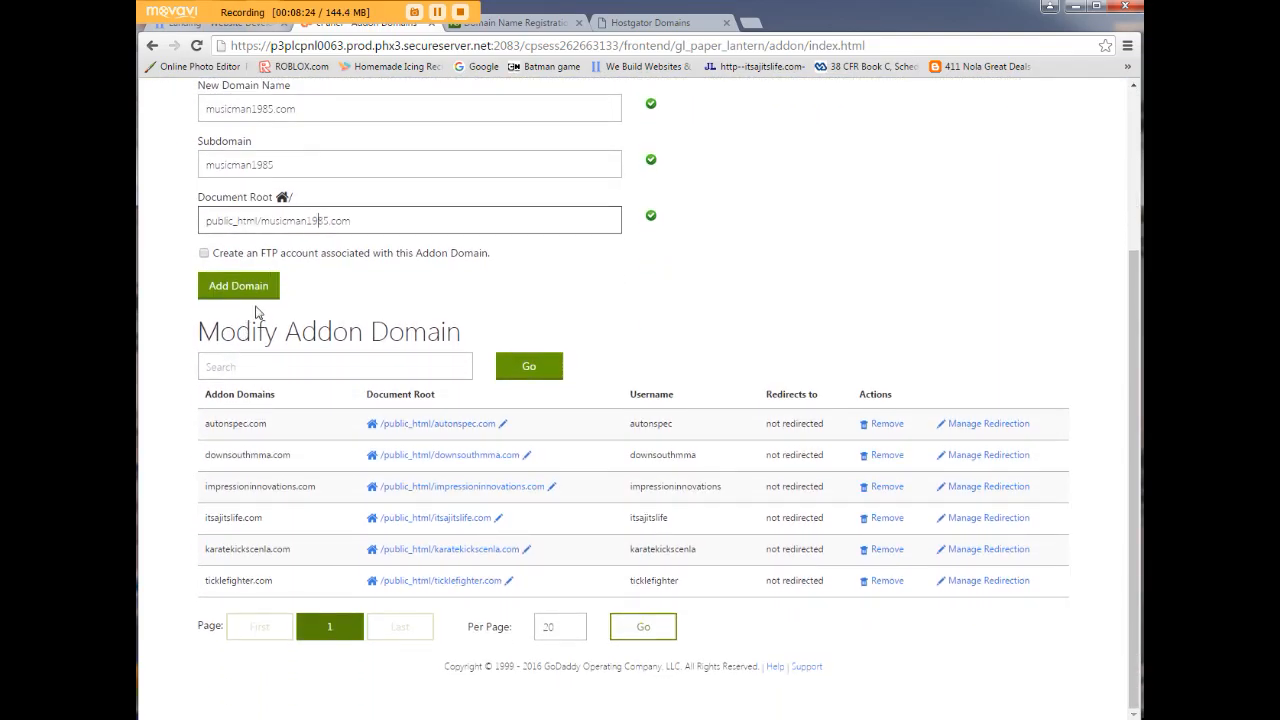
left_click(240, 290)
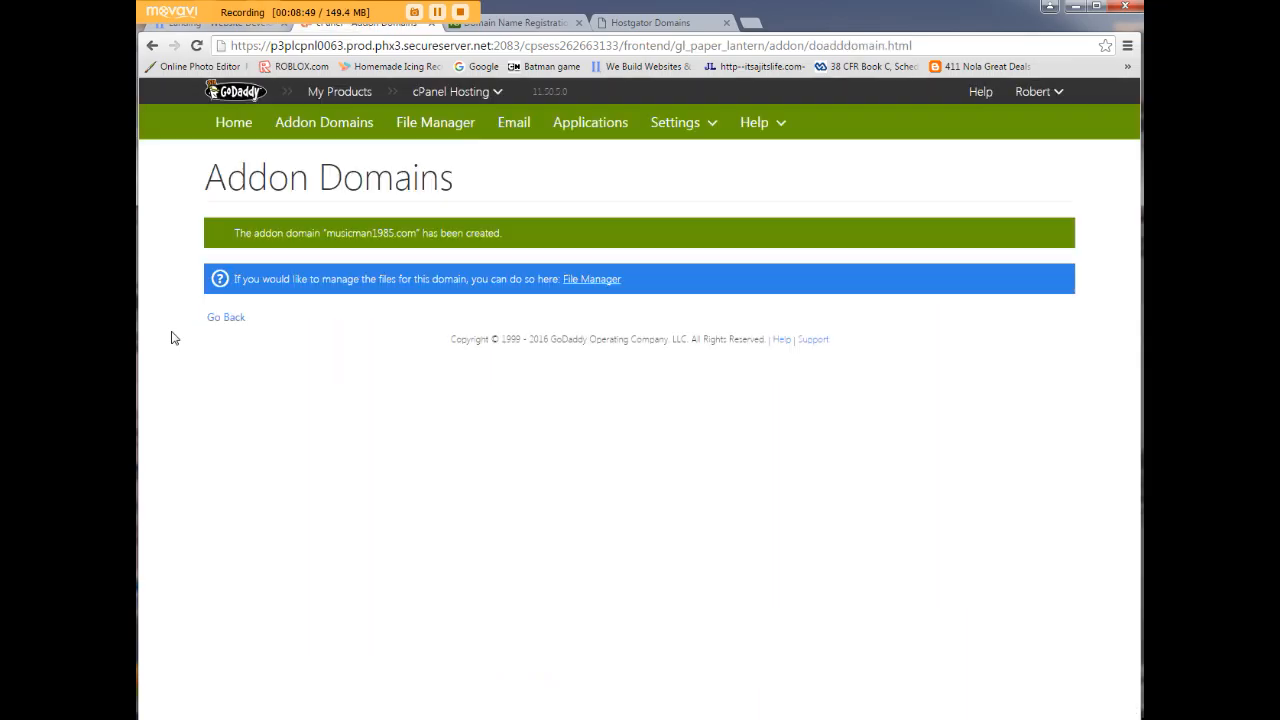
Start the Installatron install wizard for WordPress.
left_click(585, 128)
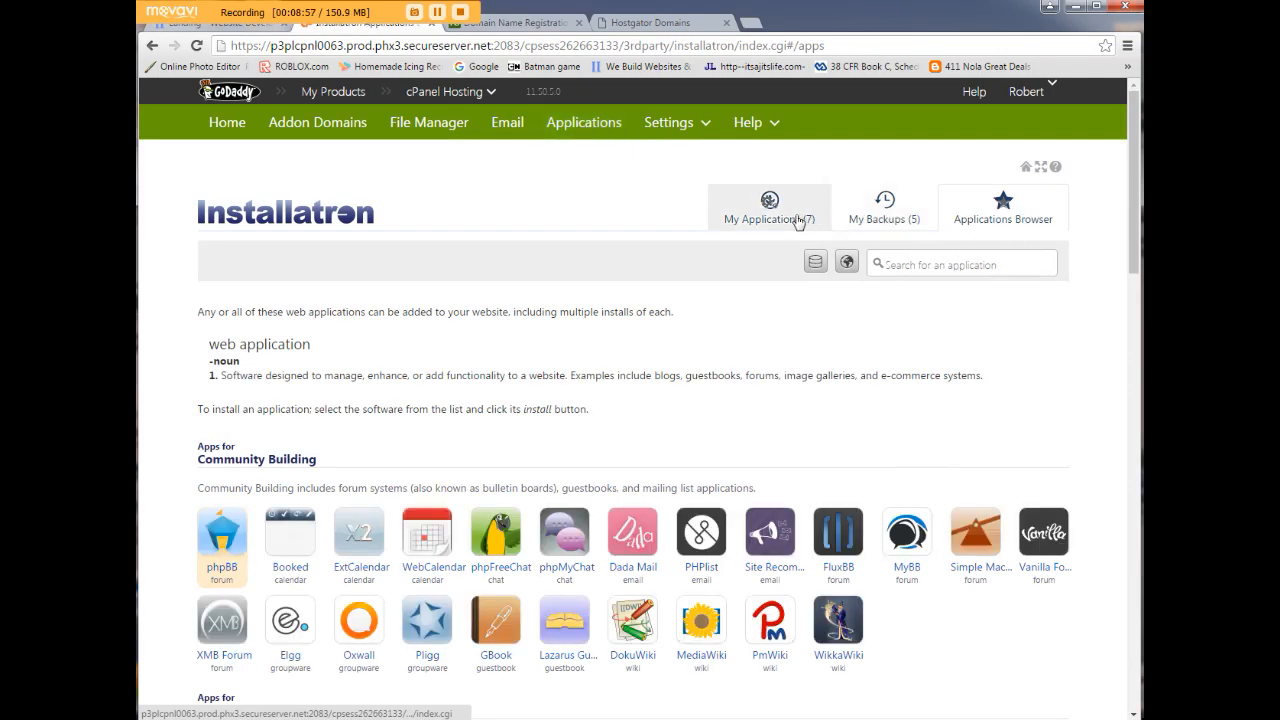
left_click(768, 214)
left_click(980, 212)
scroll(273, 444, "down", 7)
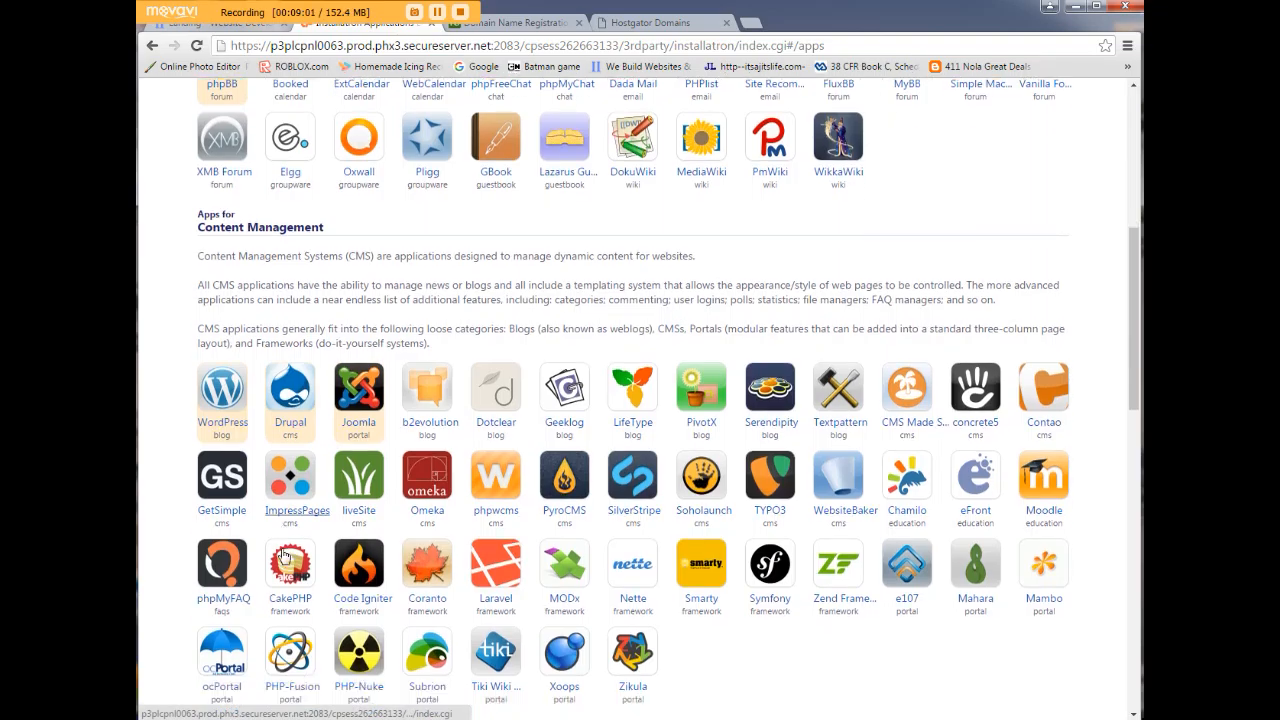
left_click(210, 212)
left_click(985, 318)
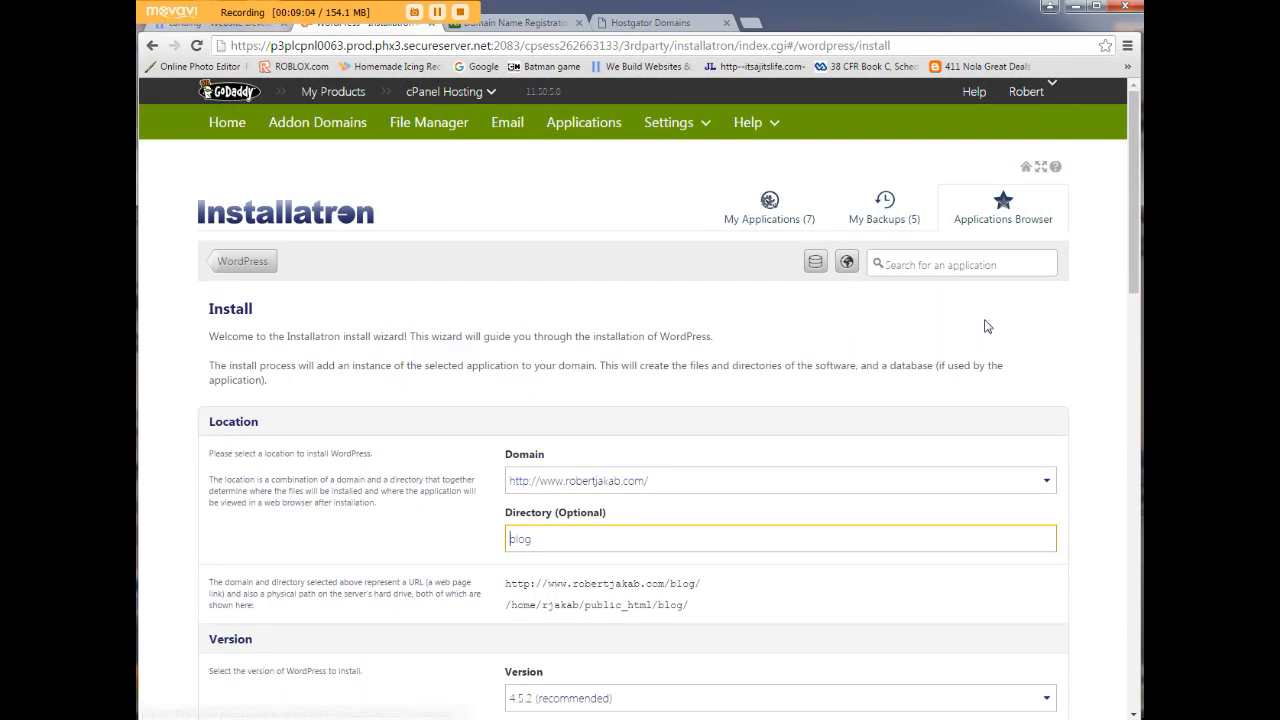
scroll(1040, 255, "down", 3)
left_click(1040, 255)
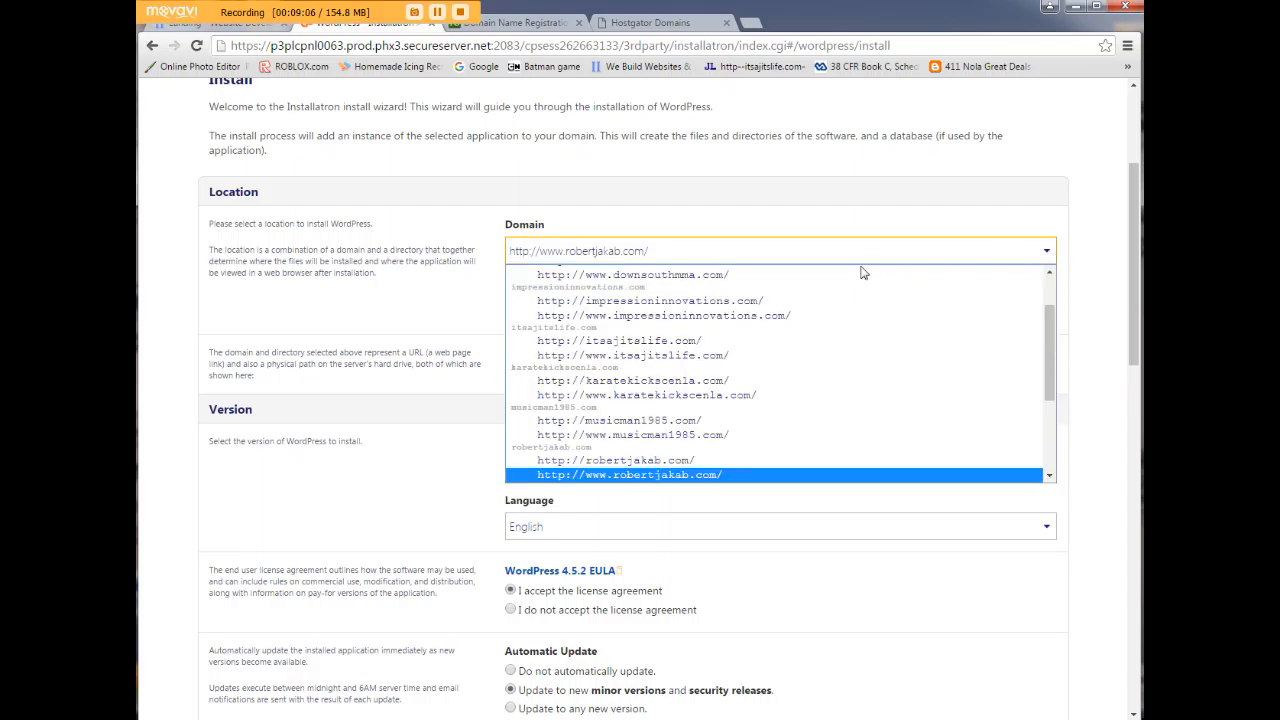
scroll(815, 320, "down", 3)
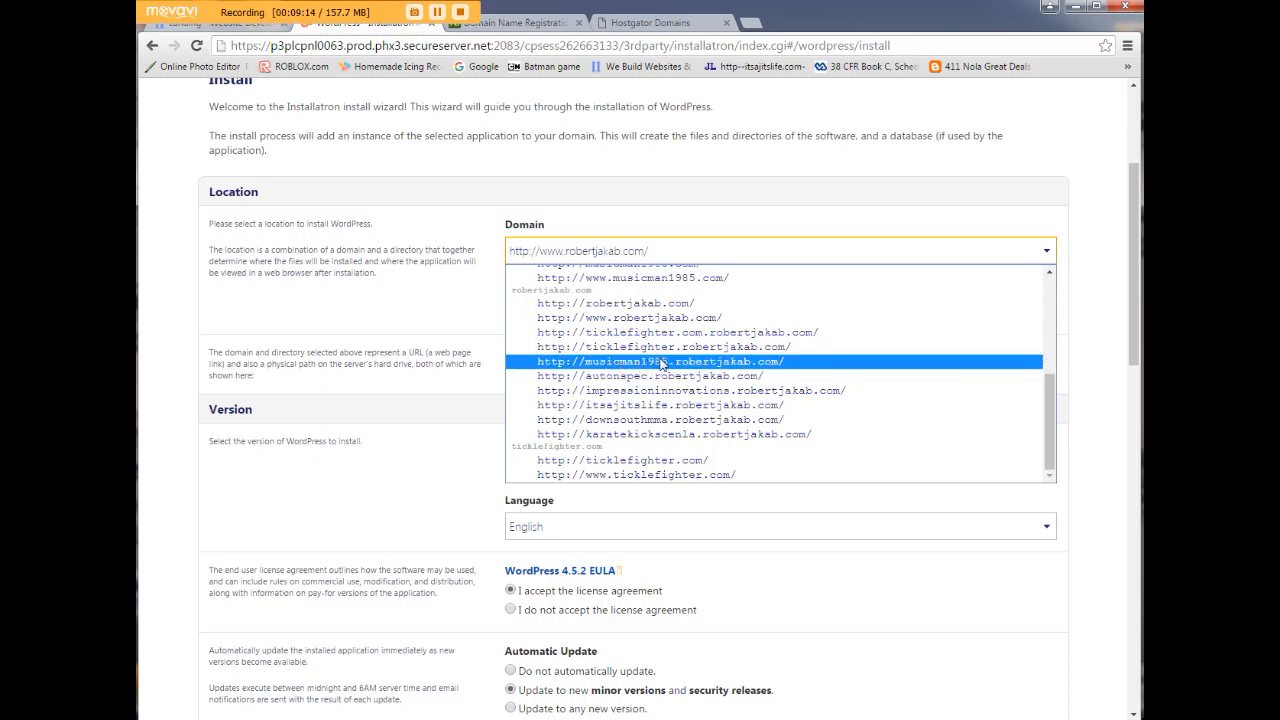
left_click(1041, 378)
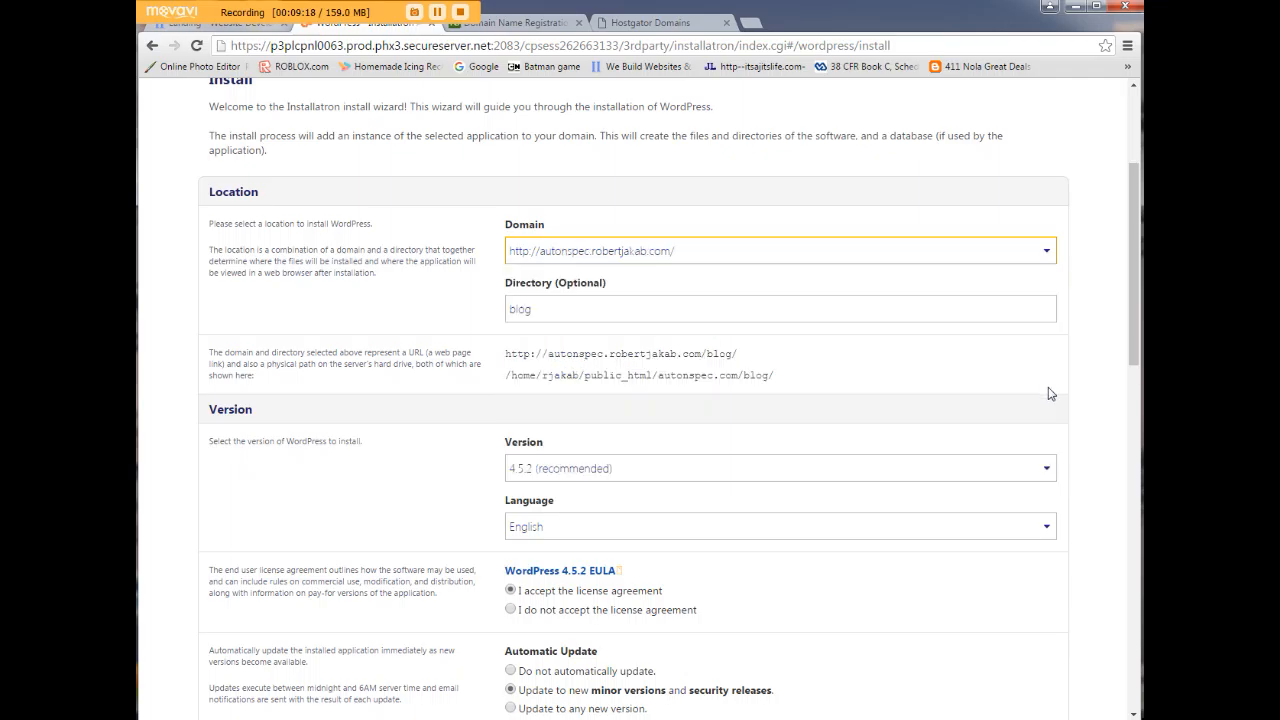
left_click(1046, 252)
left_click_drag(1051, 354, 1048, 274)
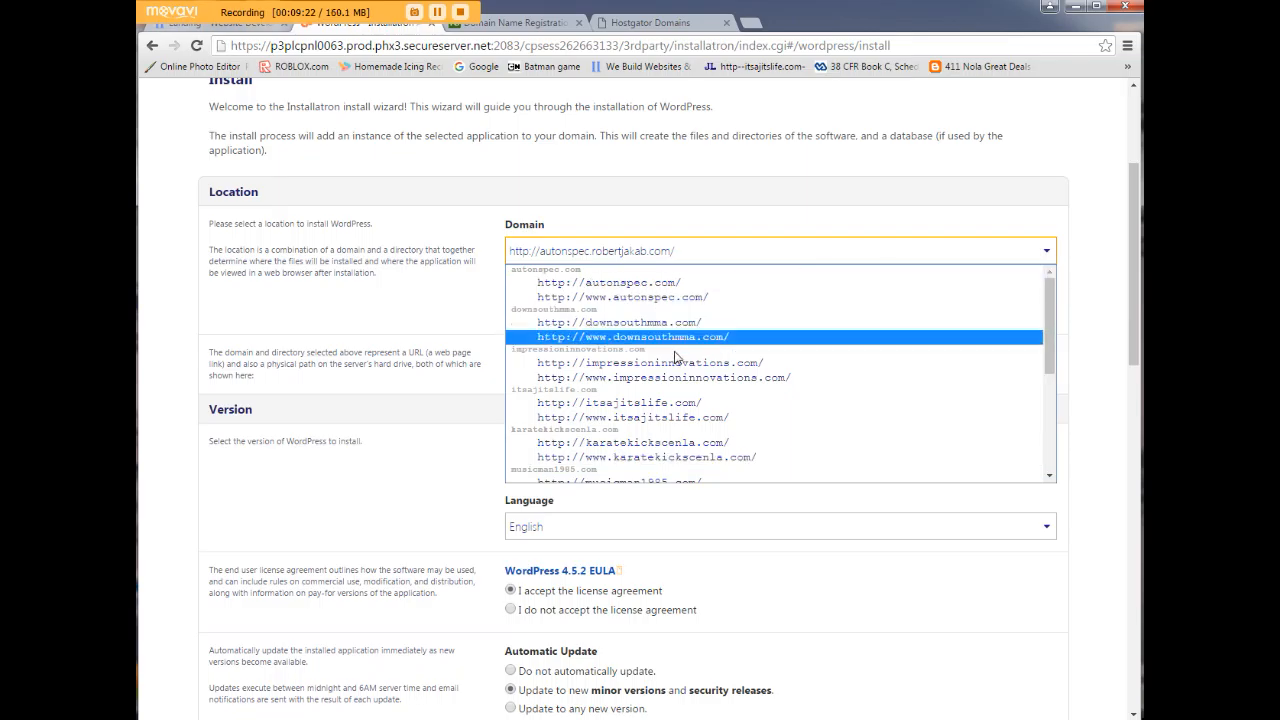
scroll(677, 409, "down", 3)
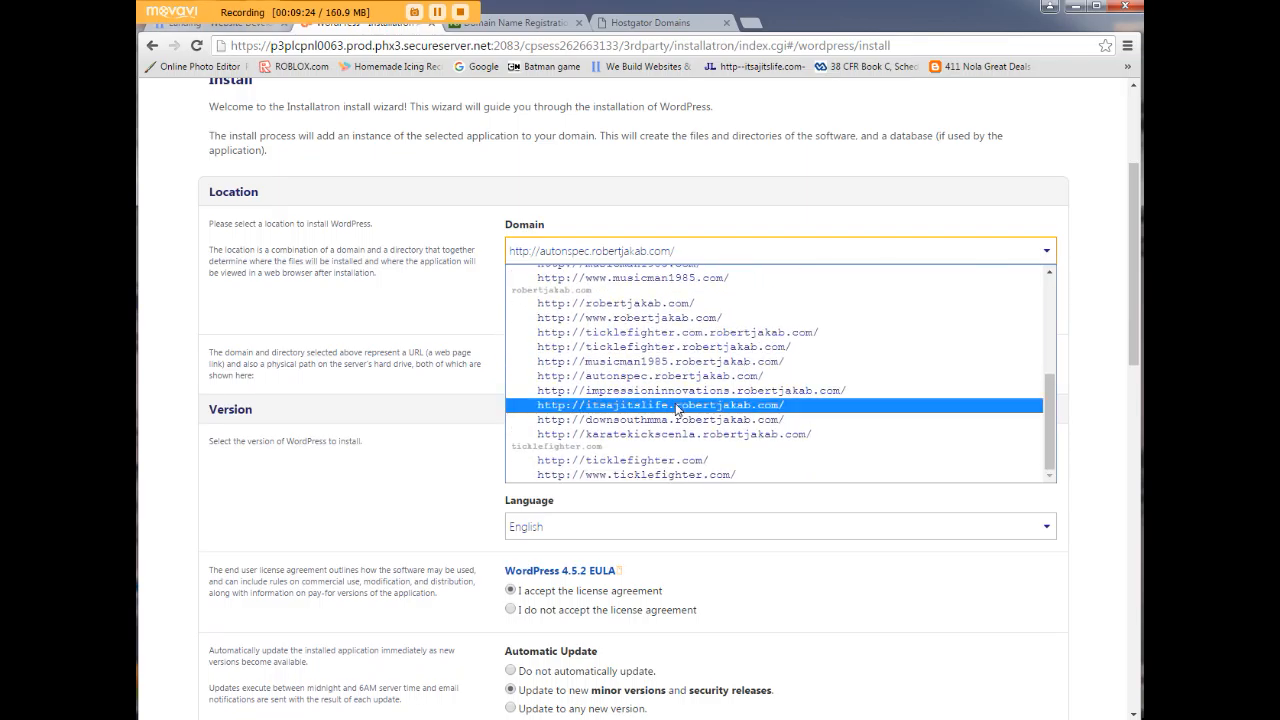
scroll(677, 409, "up", 3)
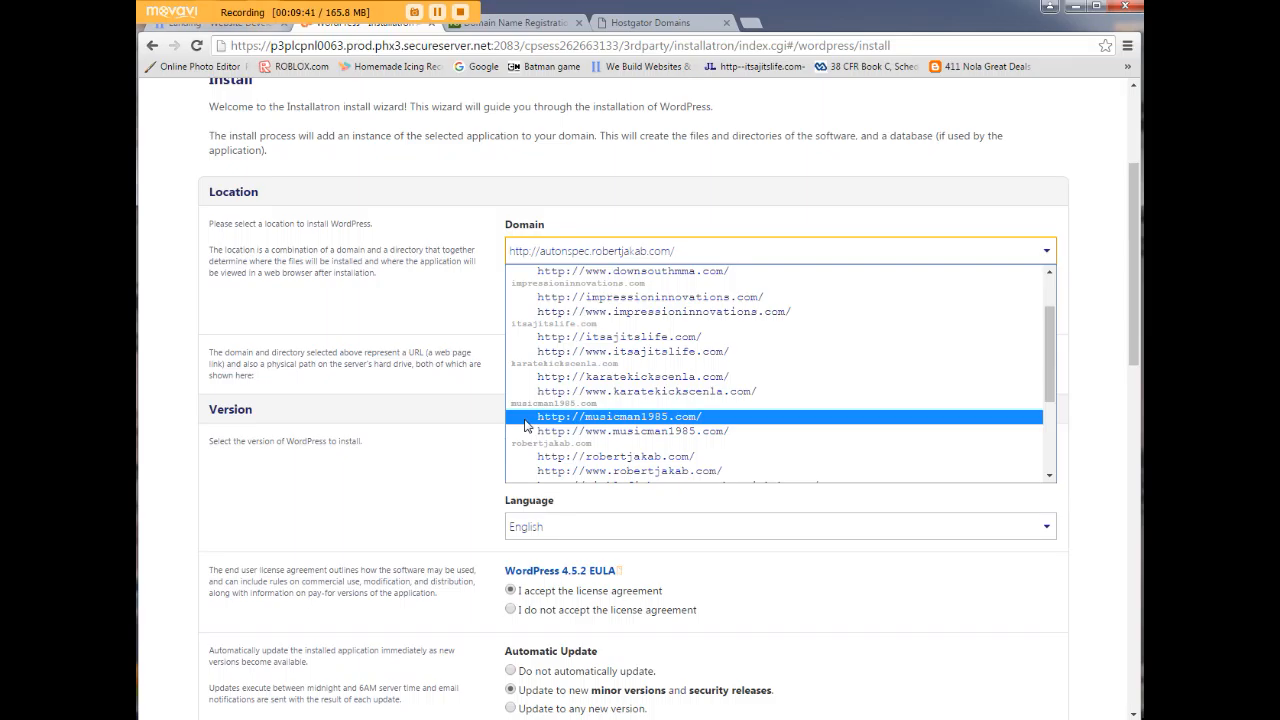
left_click(526, 417)
left_click_drag(573, 310, 493, 292)
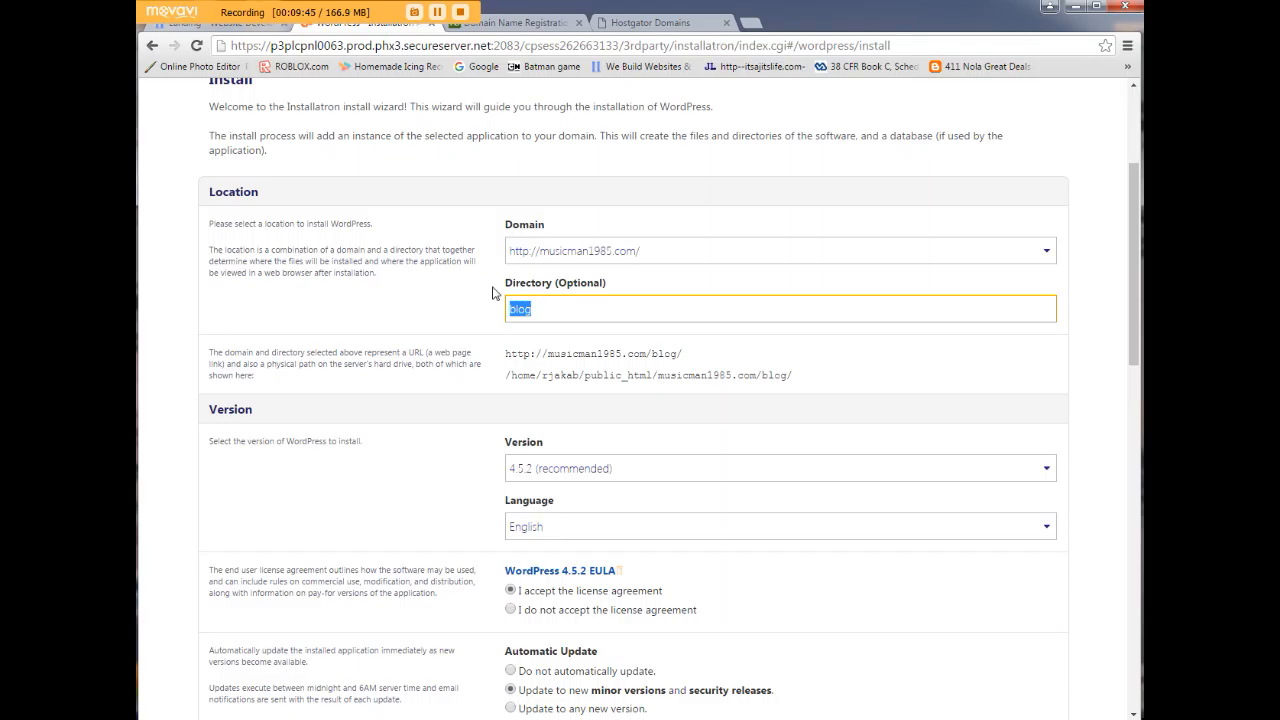
type("Musi")
key("BackSpace")
key("BackSpace")
key("BackSpace")
key("BackSpace")
left_click(351, 265)
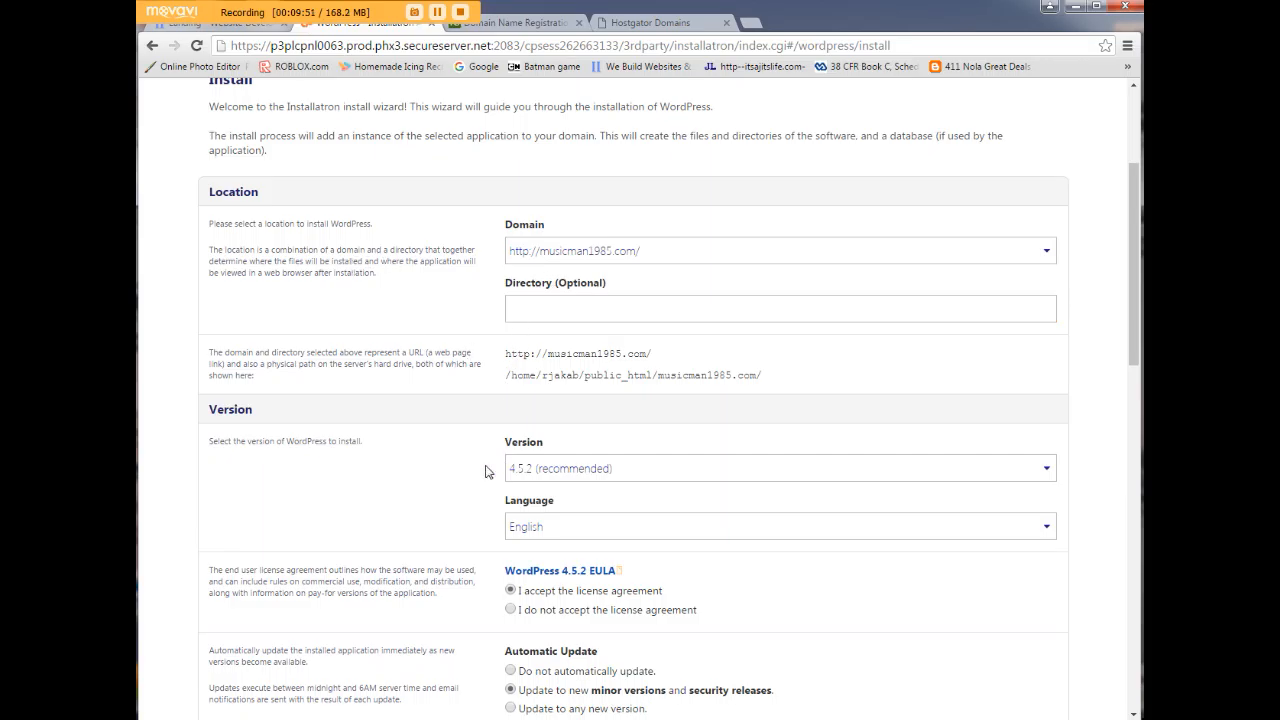
scroll(505, 467, "down", 2)
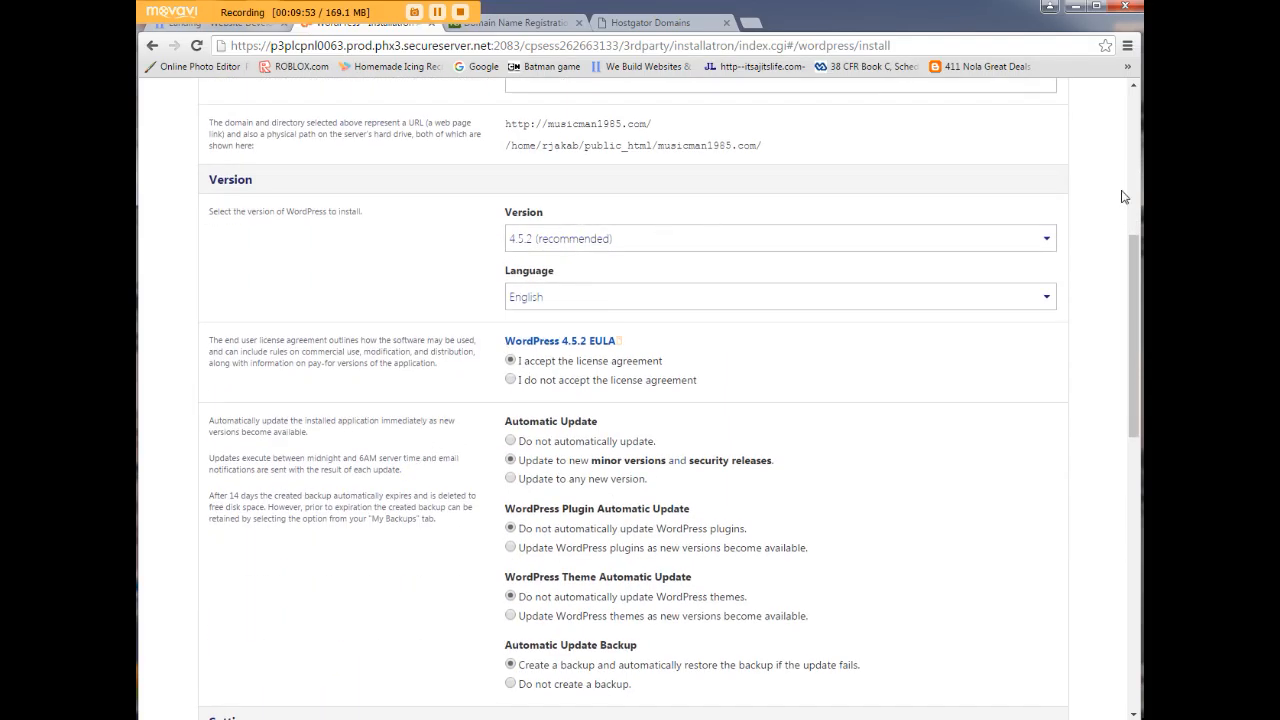
scroll(812, 422, "down", 2)
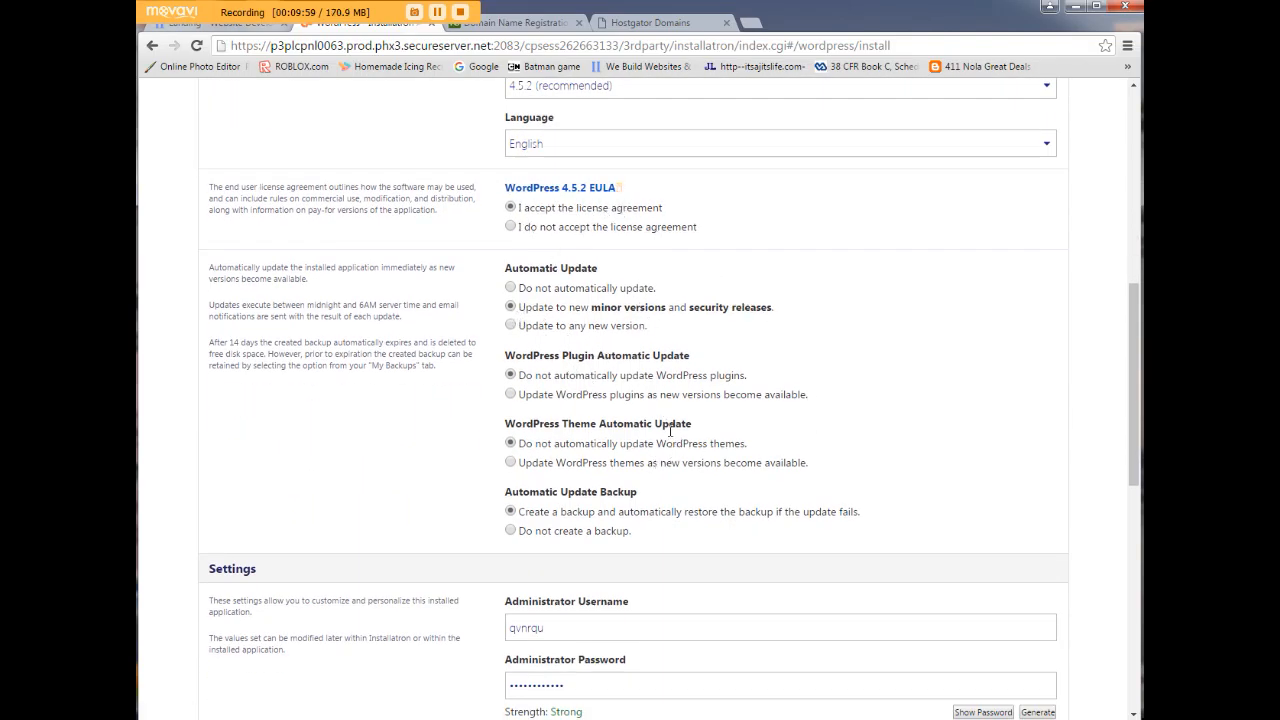
scroll(451, 434, "down", 2)
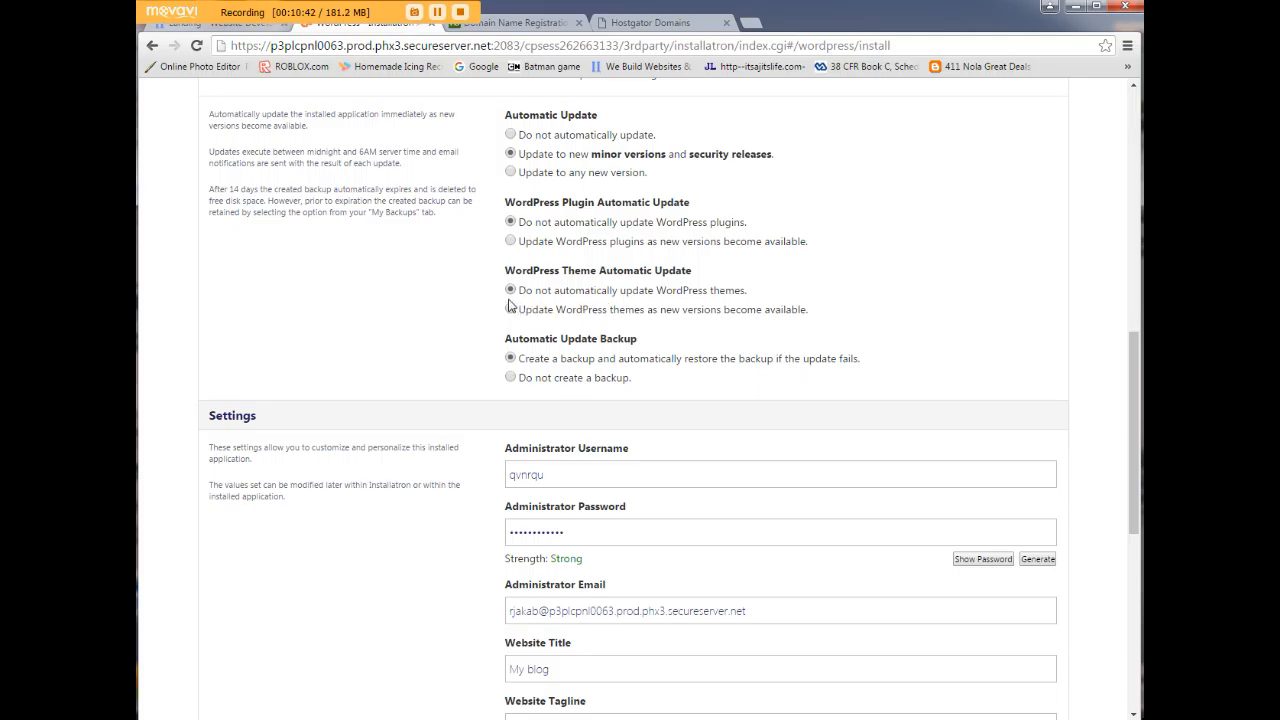
scroll(470, 372, "down", 1)
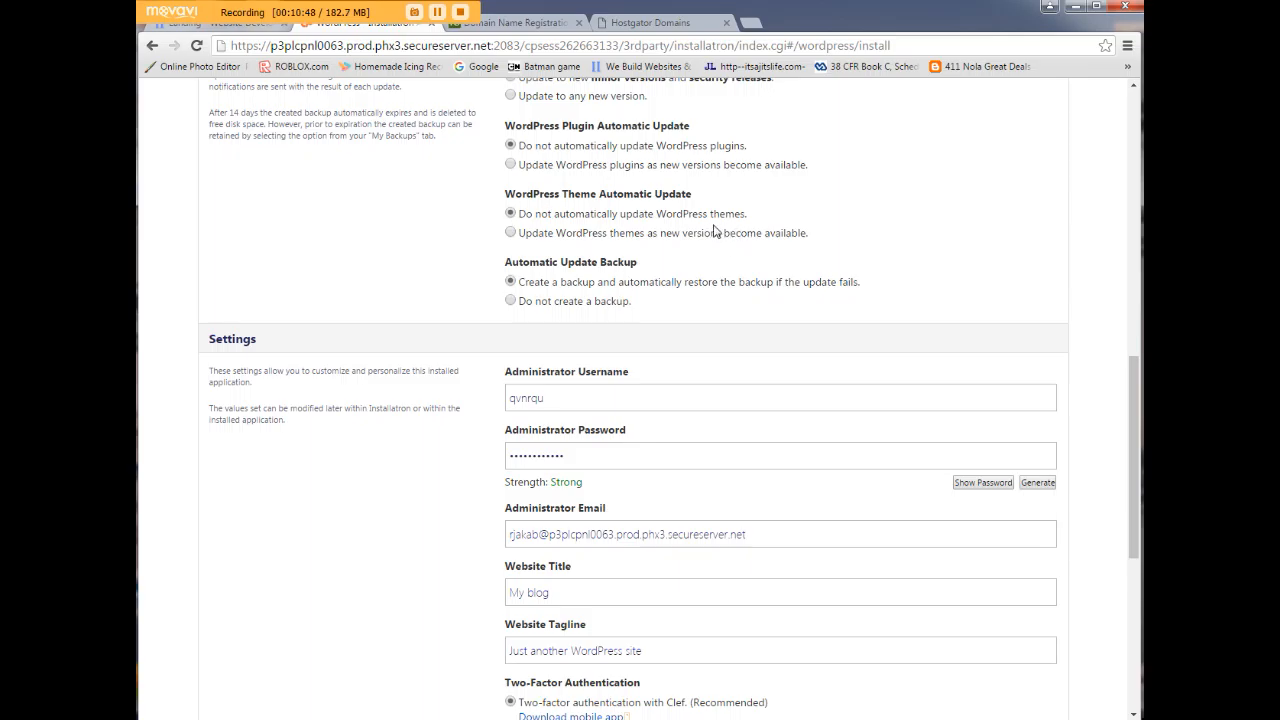
scroll(365, 320, "down", 2)
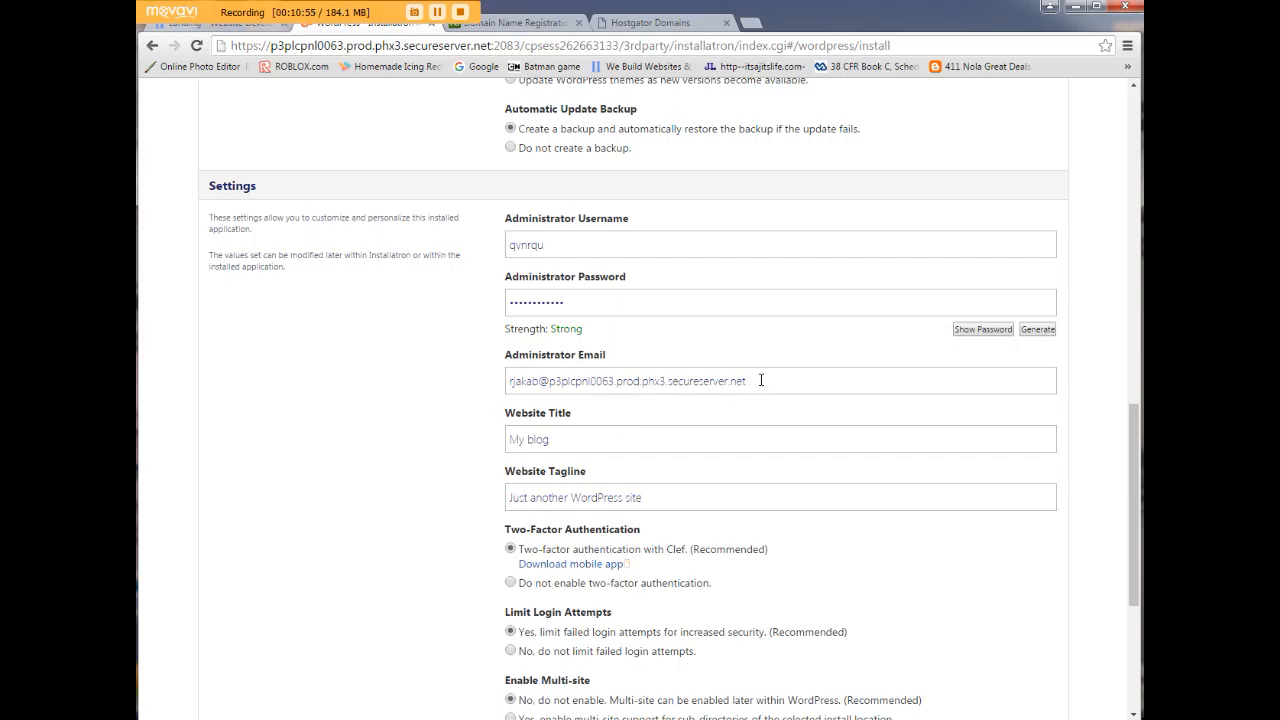
left_click_drag(589, 243, 451, 229)
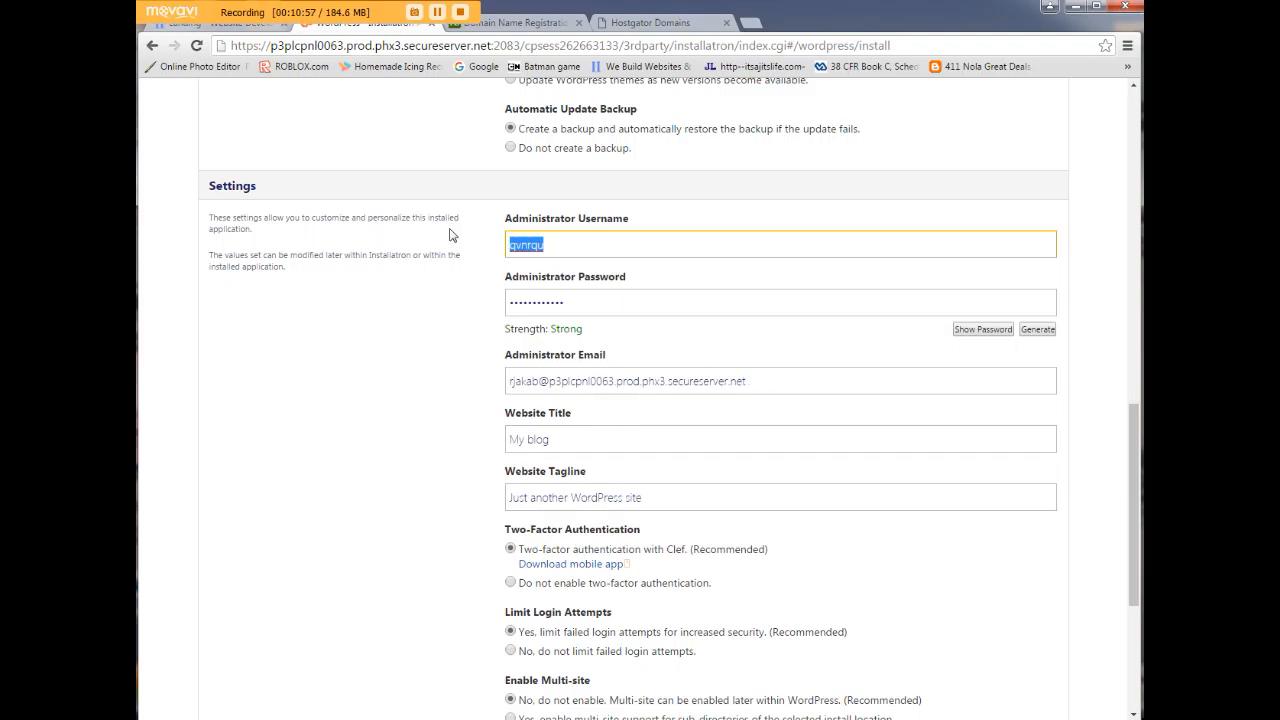
Set a new administrator username and password for the WordPress install.
key("BackSpace")
type("thanksviewers")
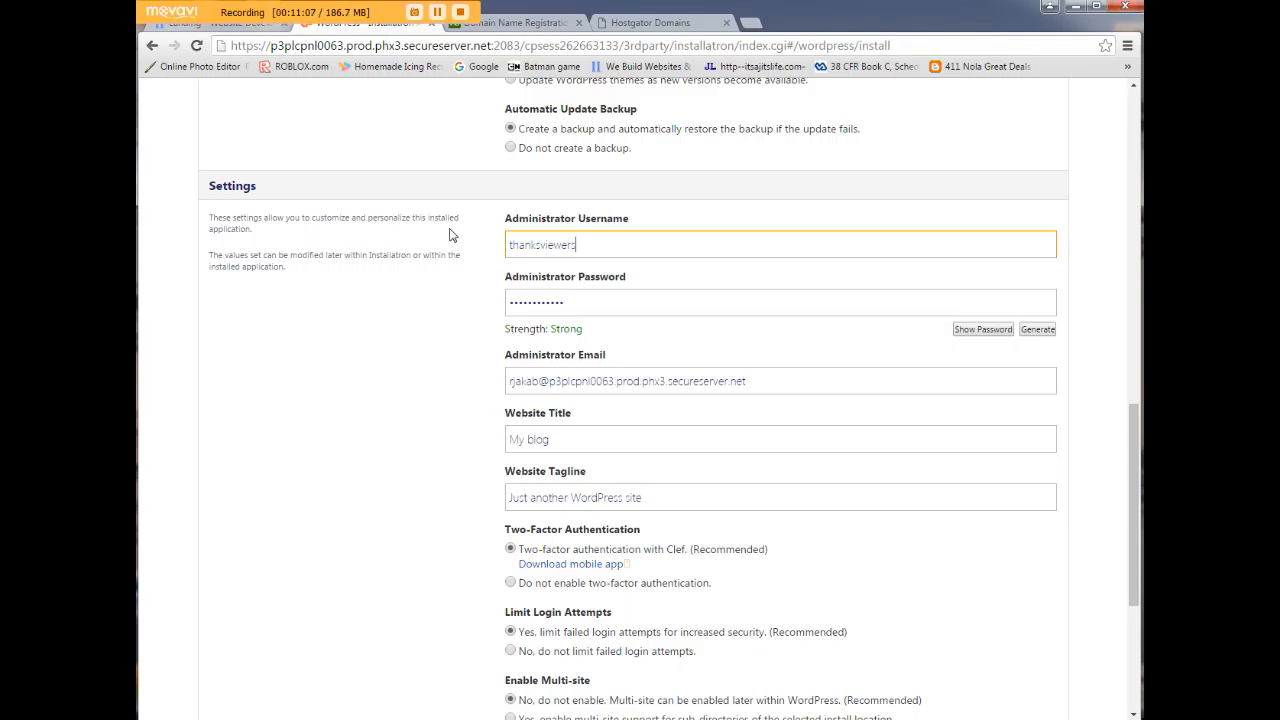
double_click(619, 305)
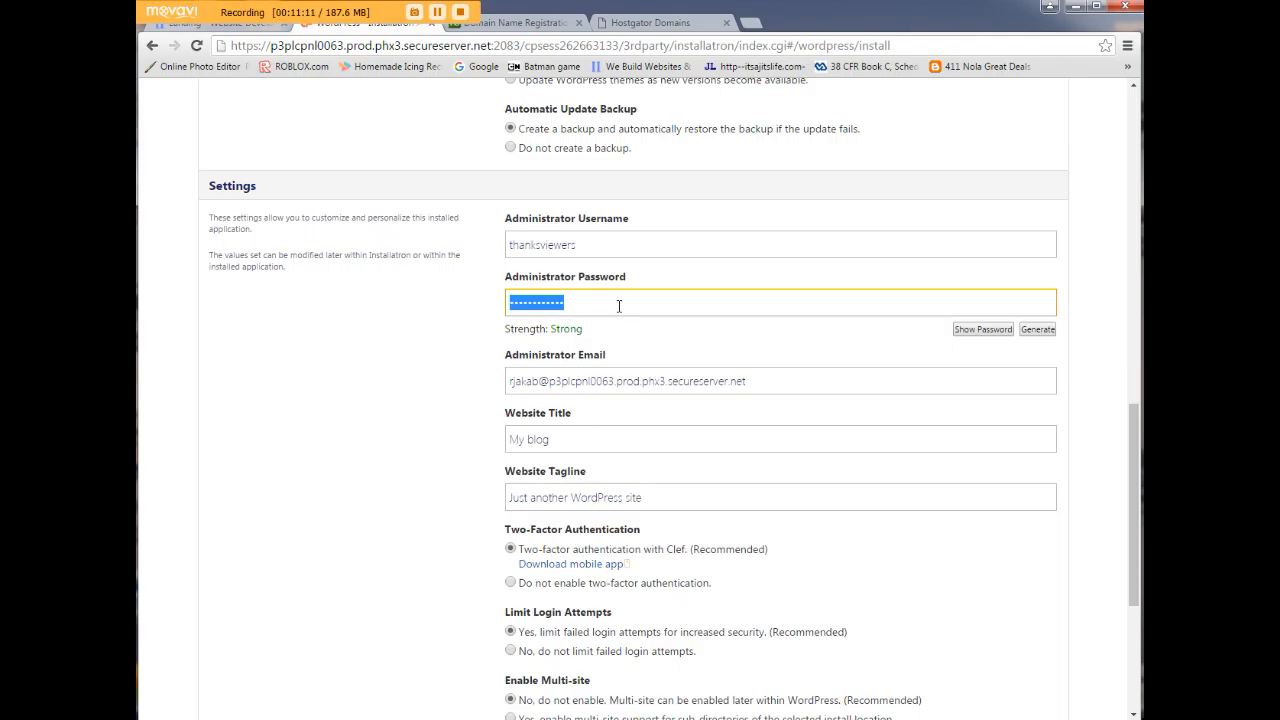
type("***")
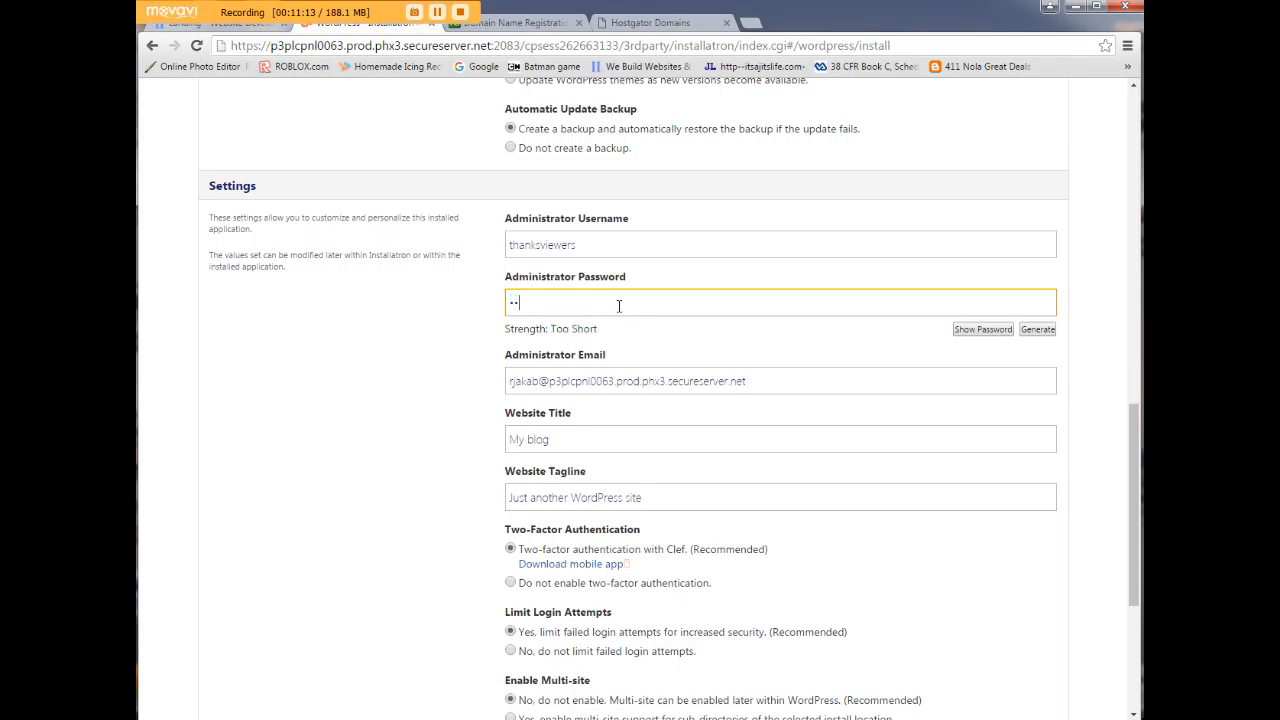
type("*********")
left_click(381, 373)
Set site title 'My Music Website' and tagline 'Thanks for checking us out!'.
scroll(400, 404, "down", 1)
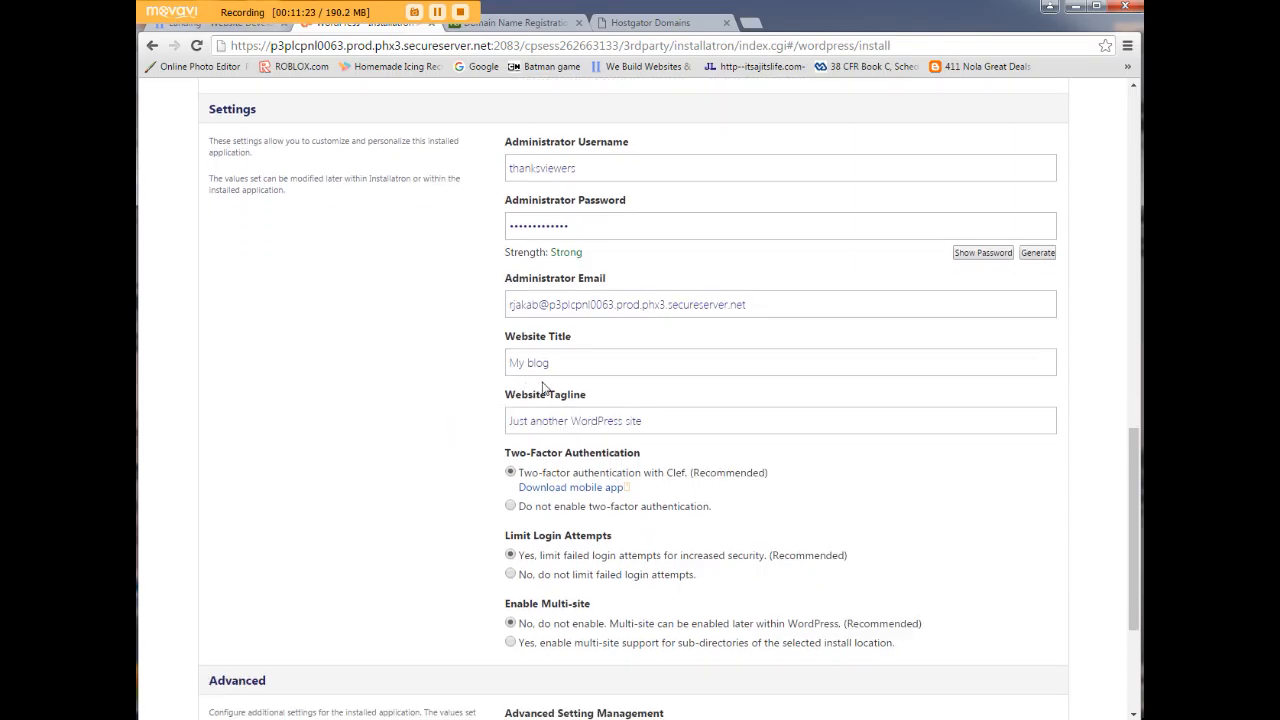
left_click_drag(578, 363, 505, 362)
type("My Mus")
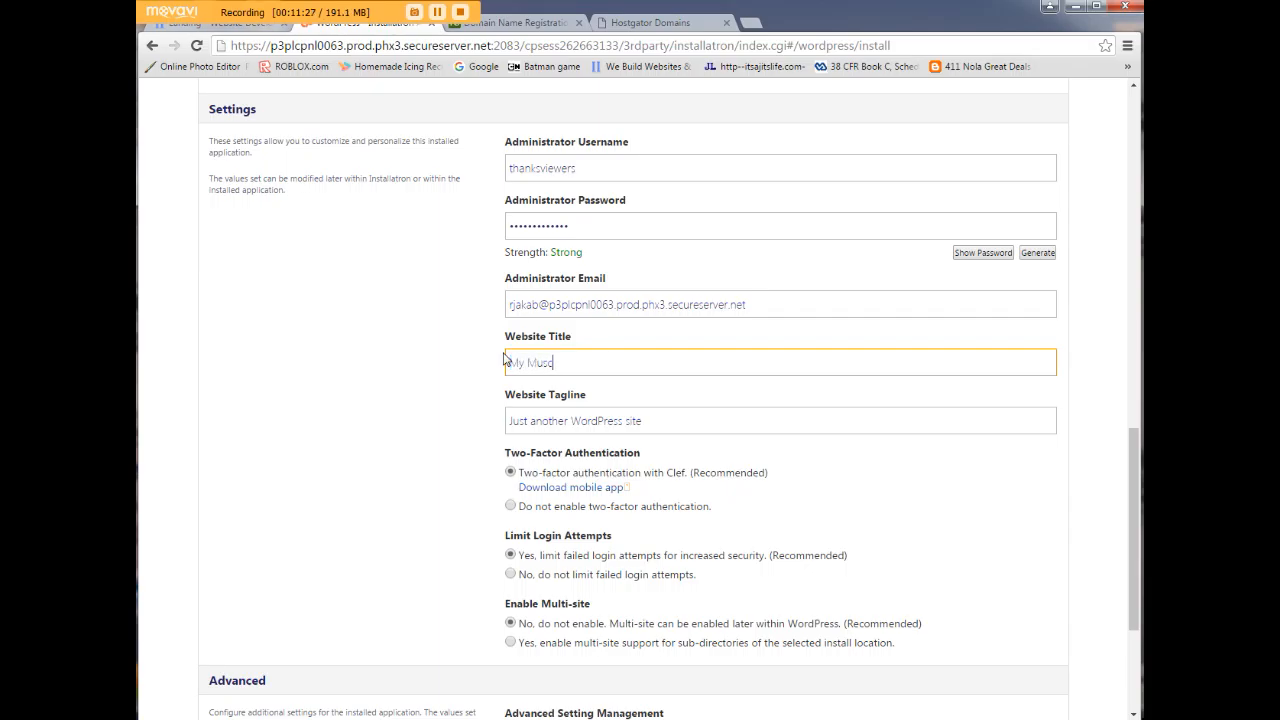
type("ic Website")
left_click_drag(655, 420, 505, 418)
key("BackSpace")
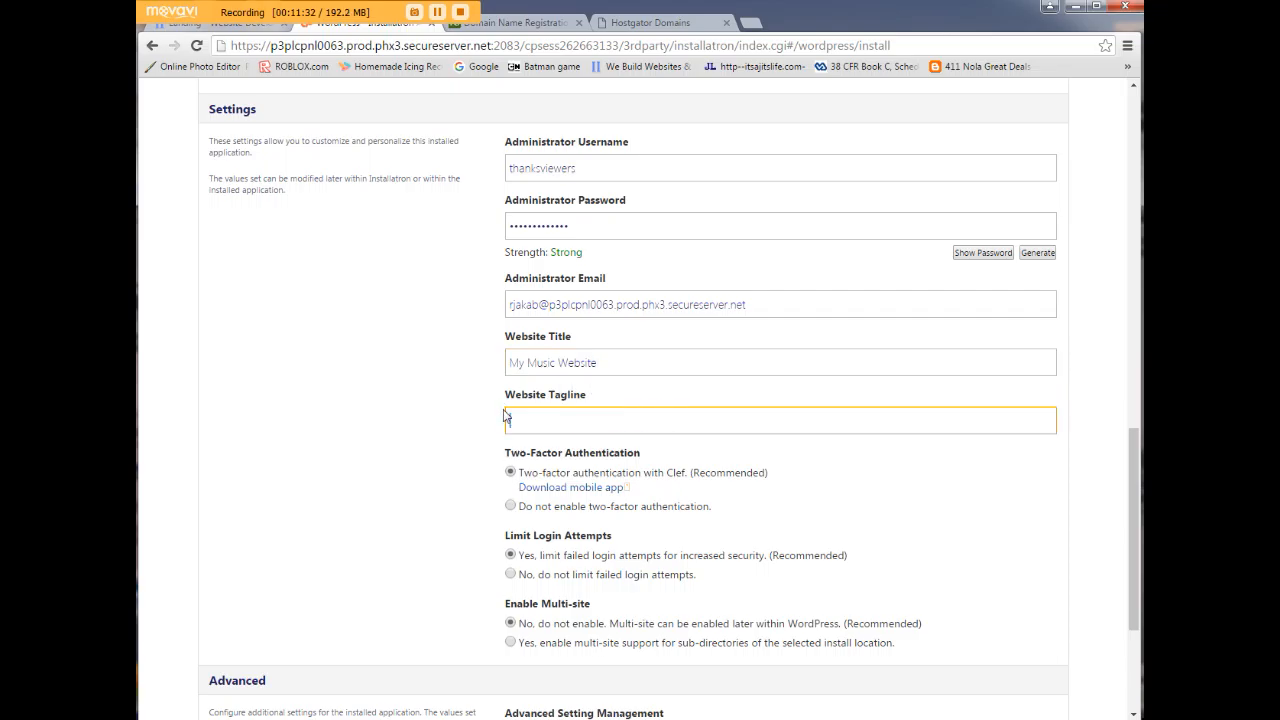
left_click(358, 346)
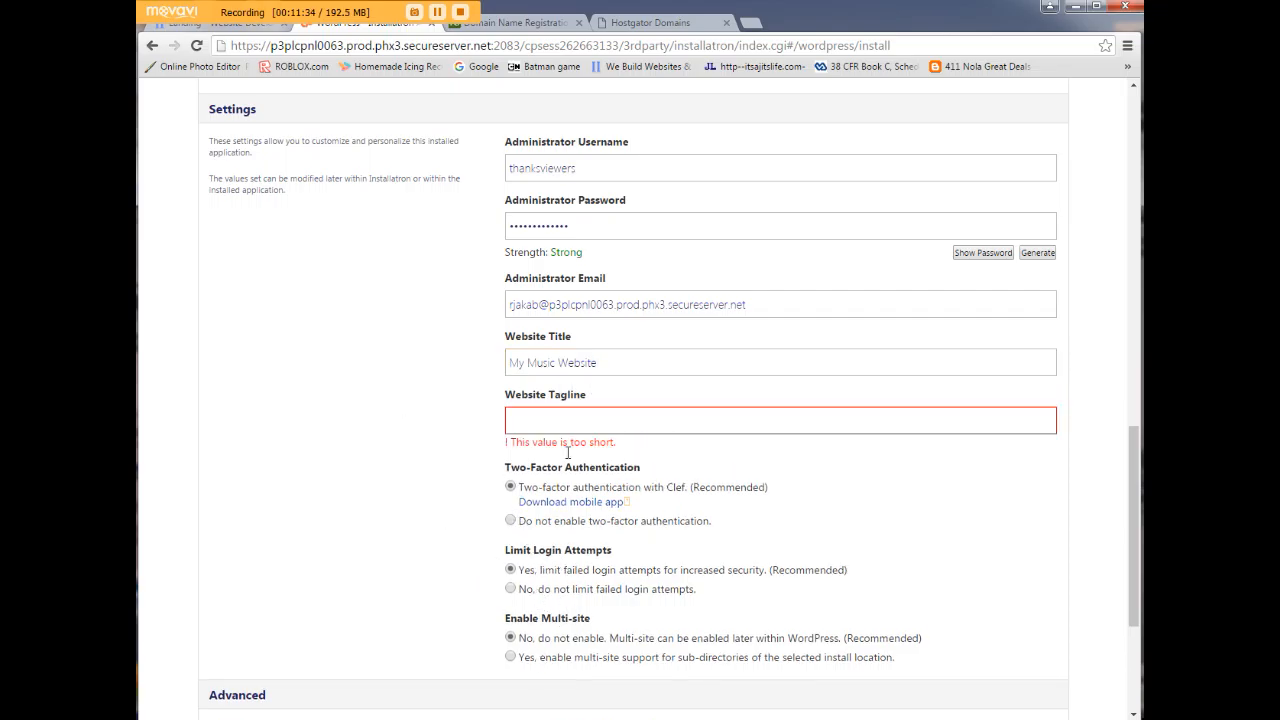
left_click(597, 419)
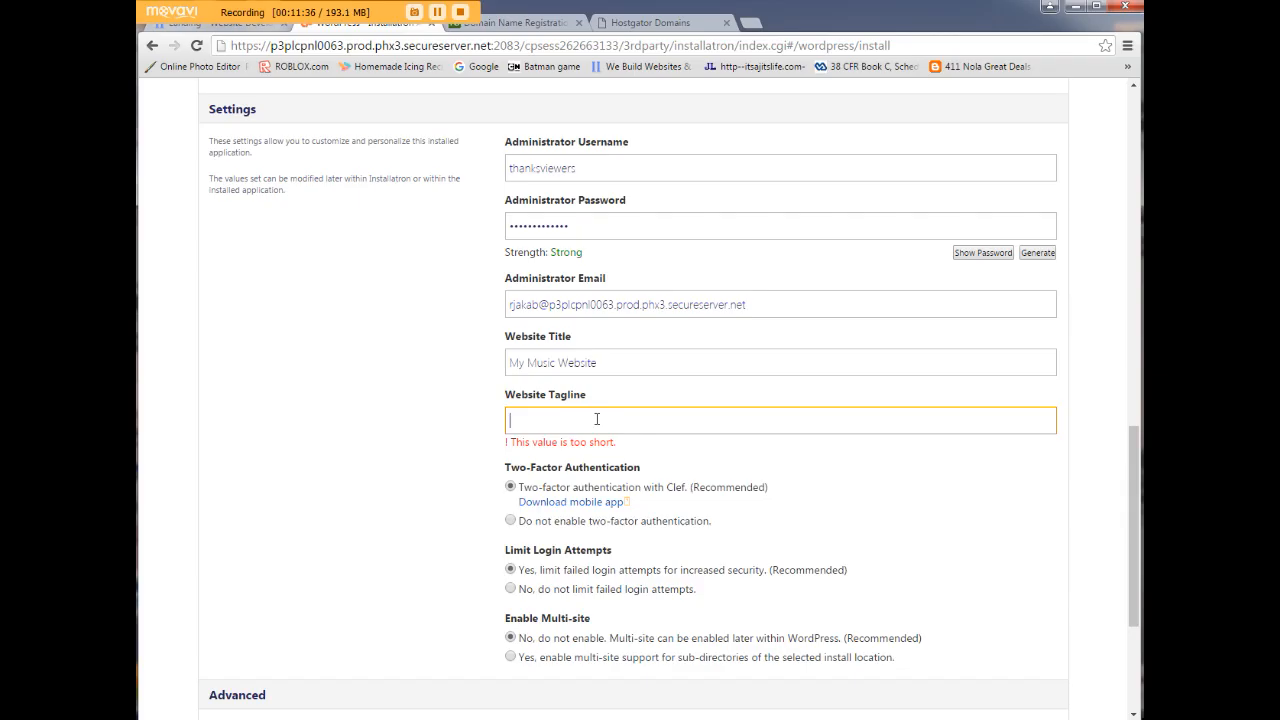
type("Thanks for checking us c")
type("ut!")
left_click(327, 301)
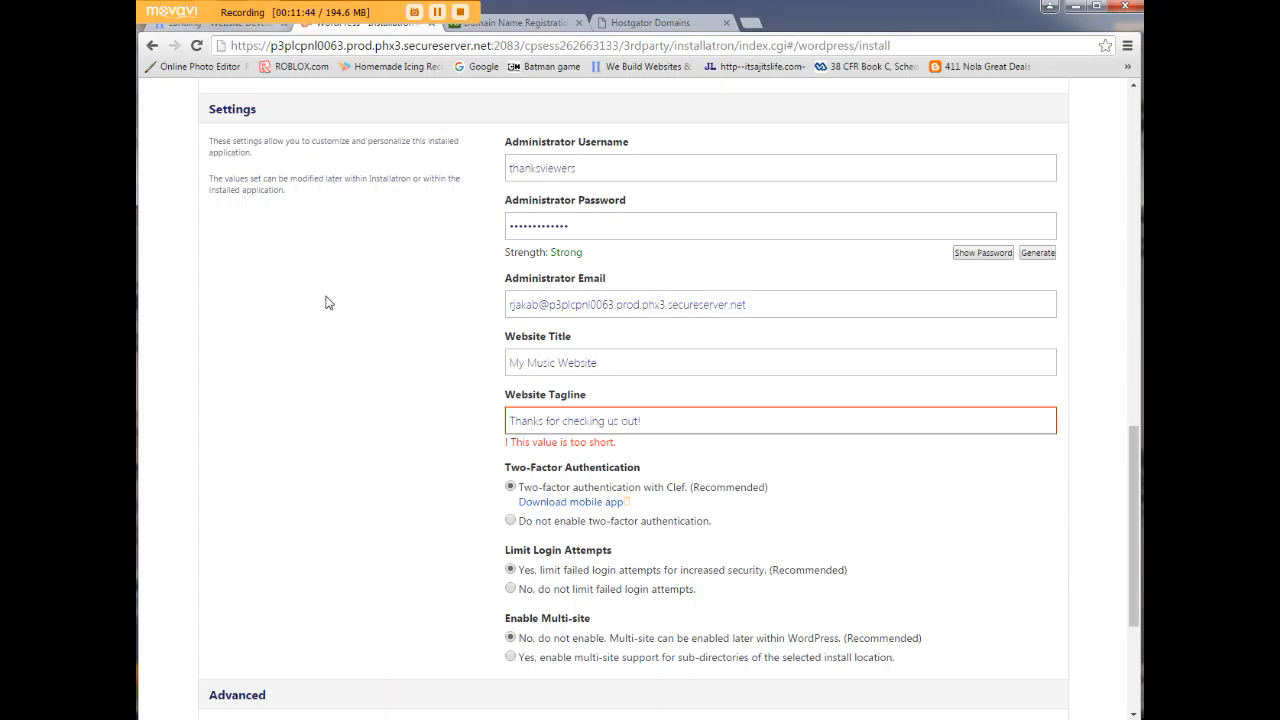
Review the remaining settings and start the WordPress installation.
scroll(337, 334, "down", 3)
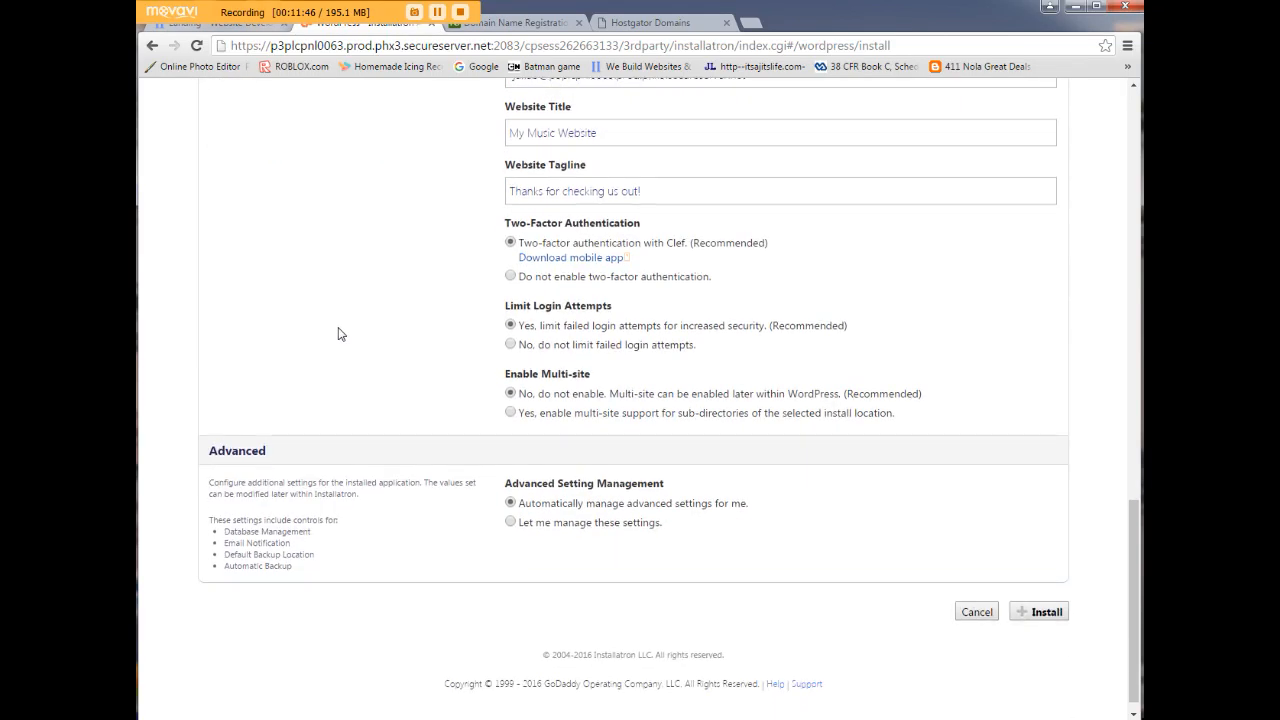
scroll(332, 346, "up", 15)
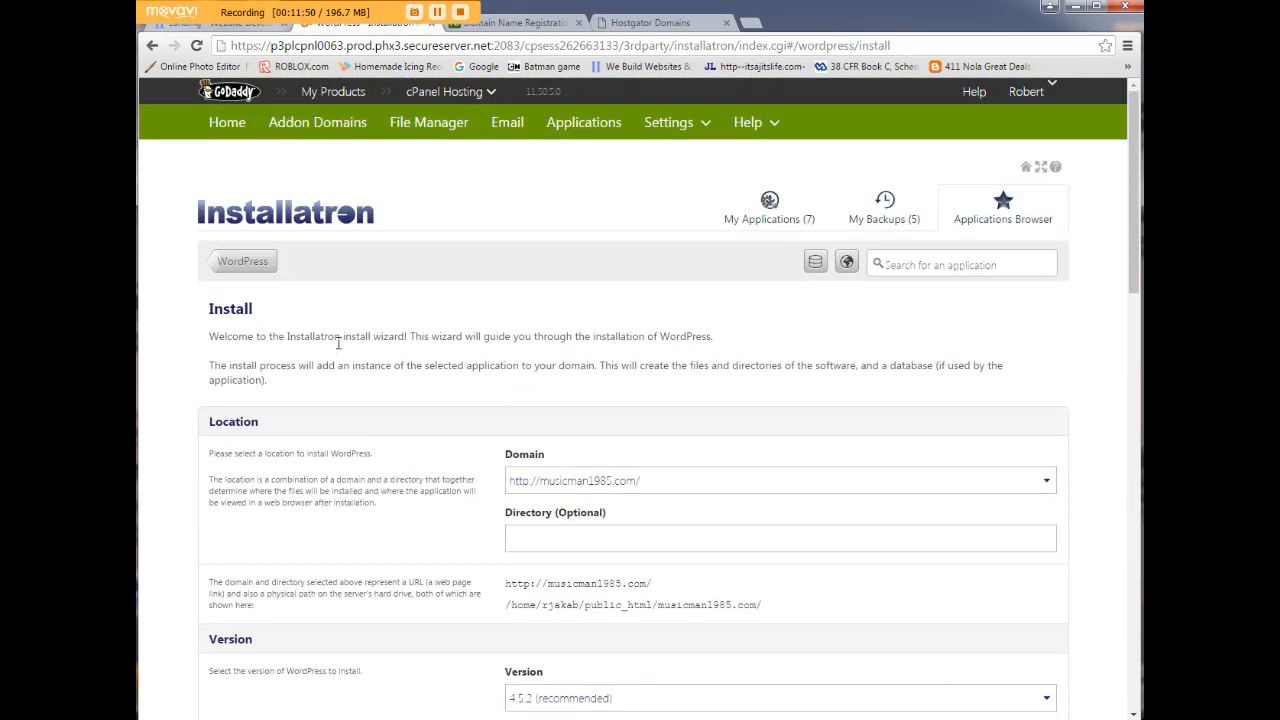
scroll(344, 380, "down", 4)
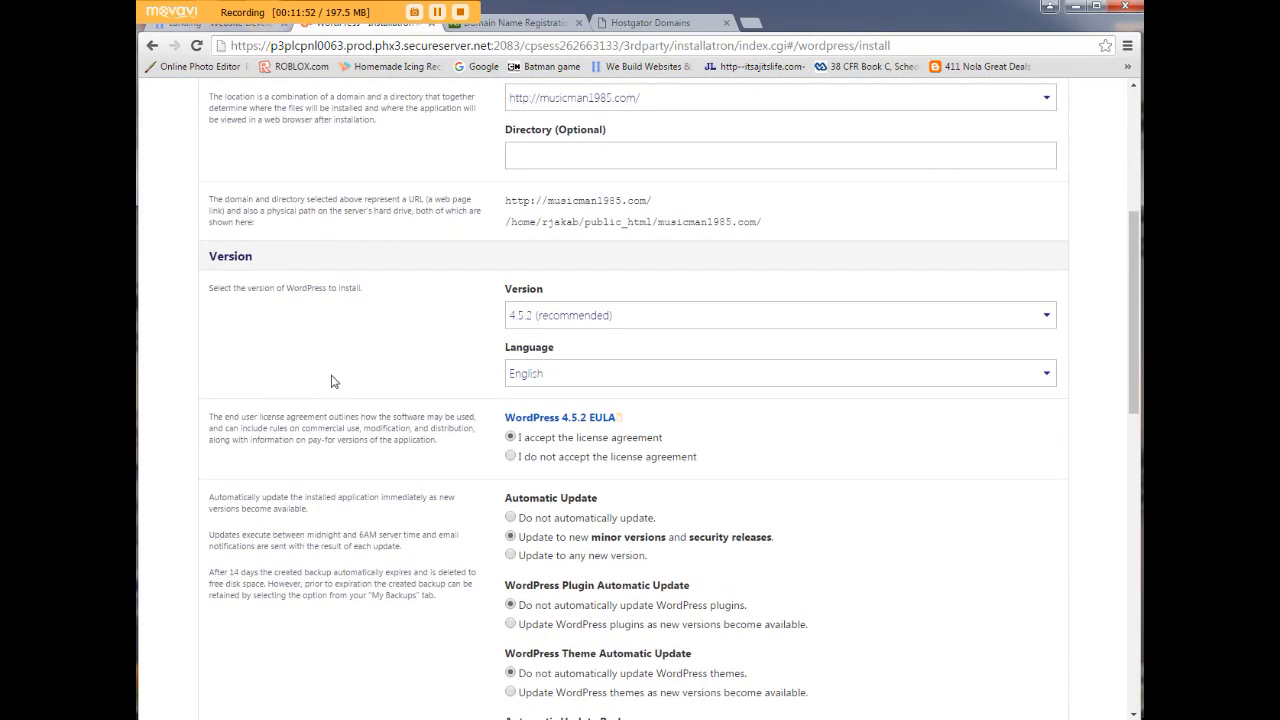
scroll(336, 395, "down", 3)
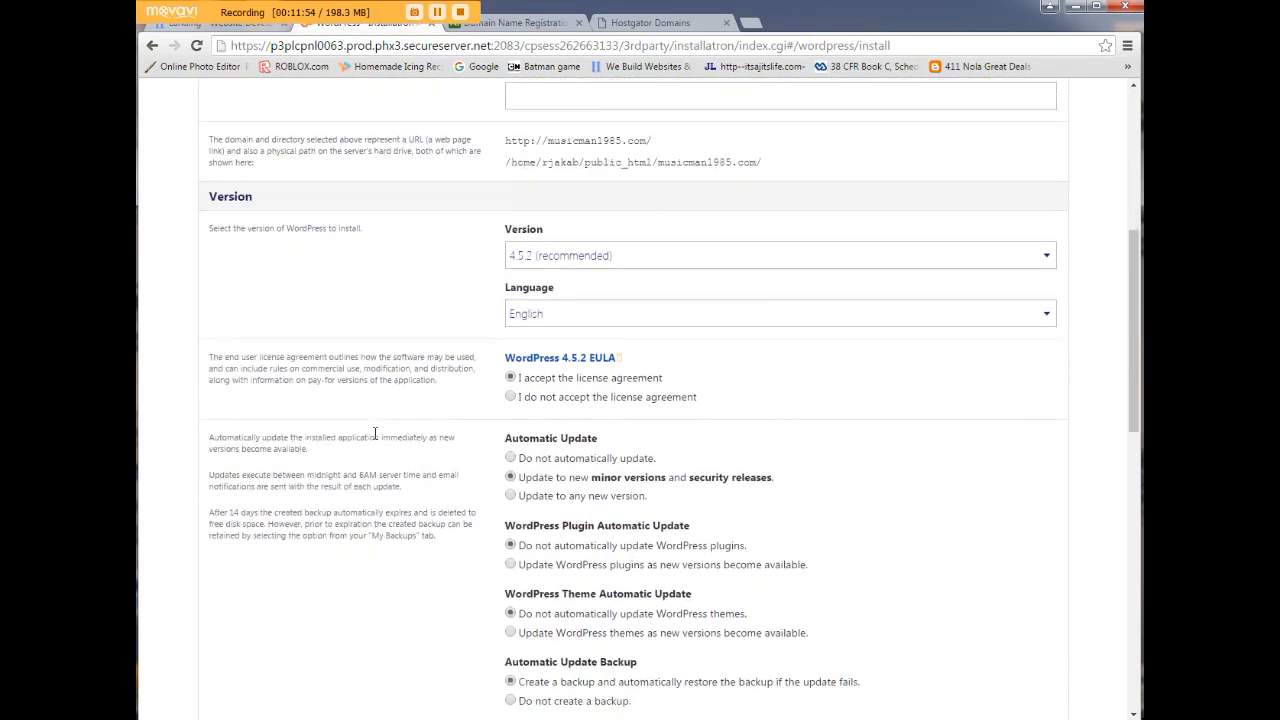
scroll(374, 440, "down", 6)
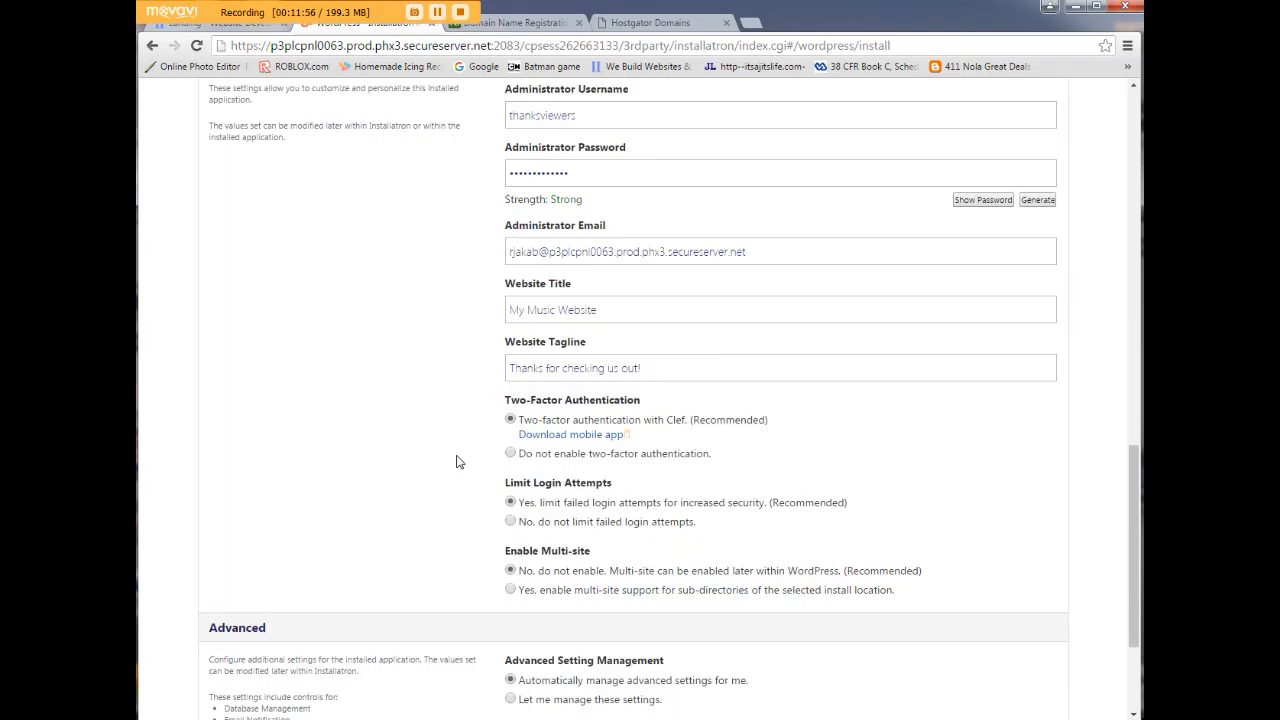
left_click(1046, 595)
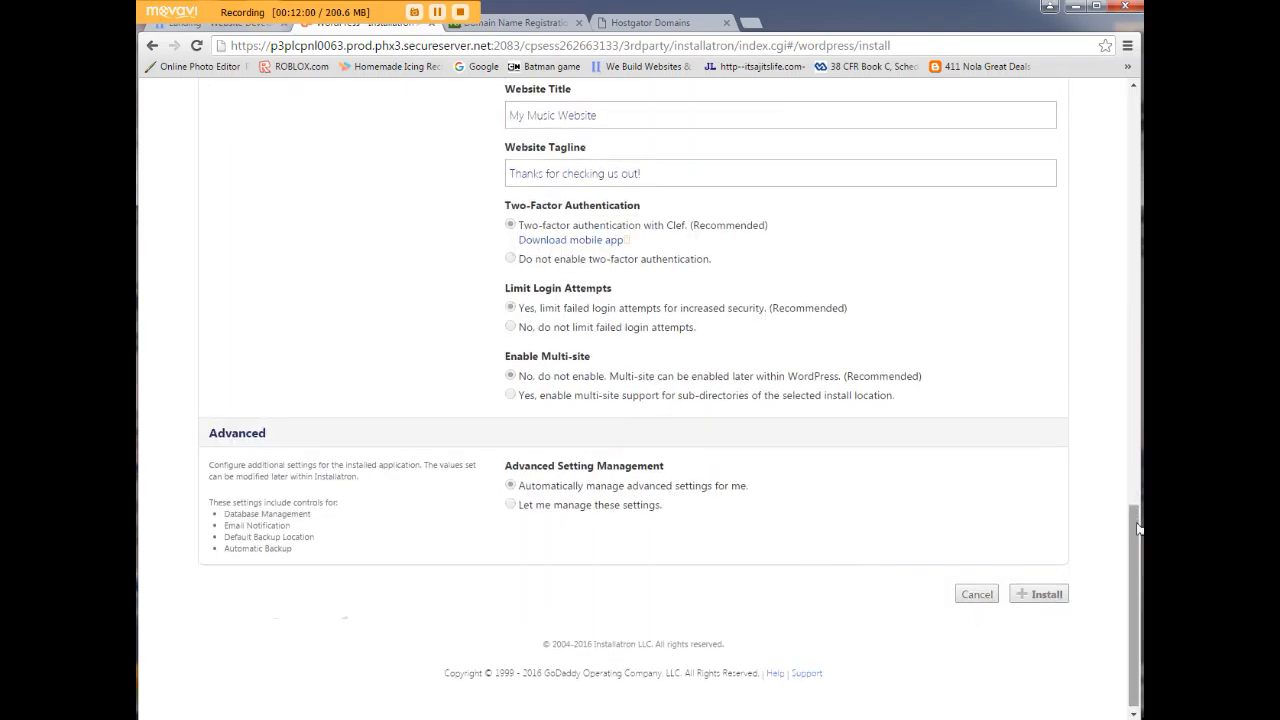
Wait for My Music Website on musicman1985.com to appear in My Applications.
left_click_drag(1134, 520, 1088, 87)
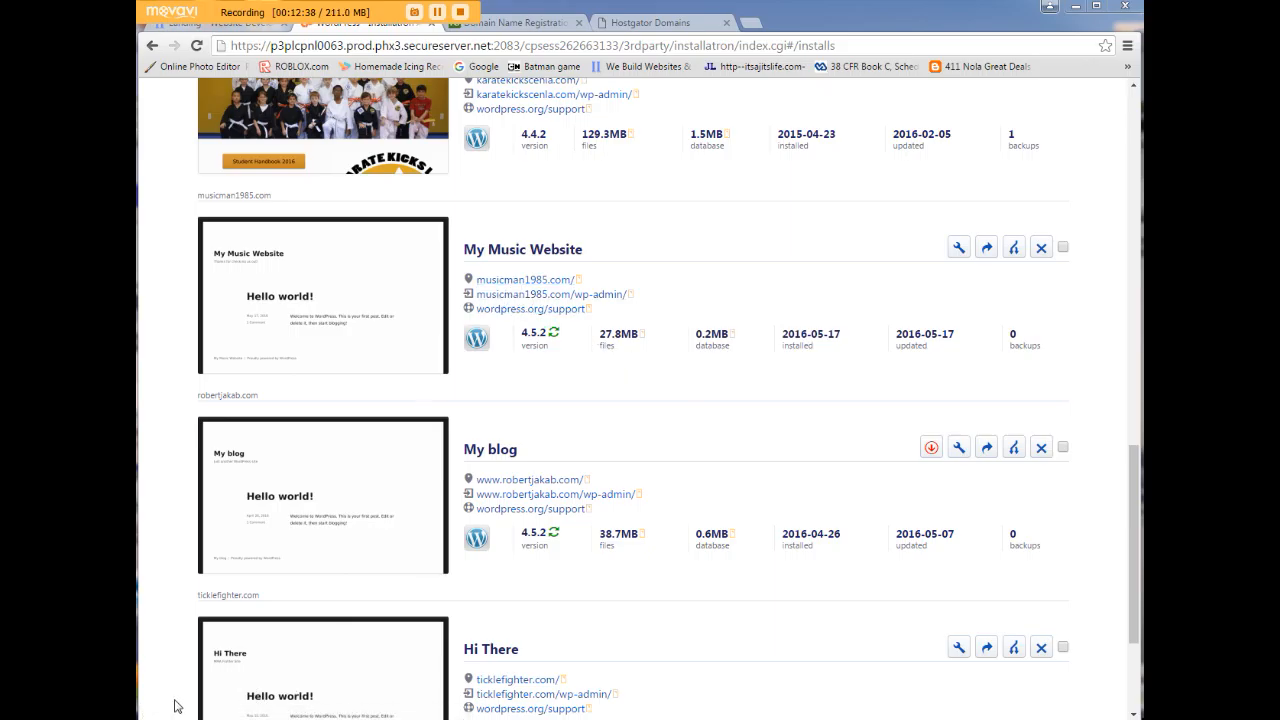
Load musicman1985.com in a new browser tab.
left_click(752, 23)
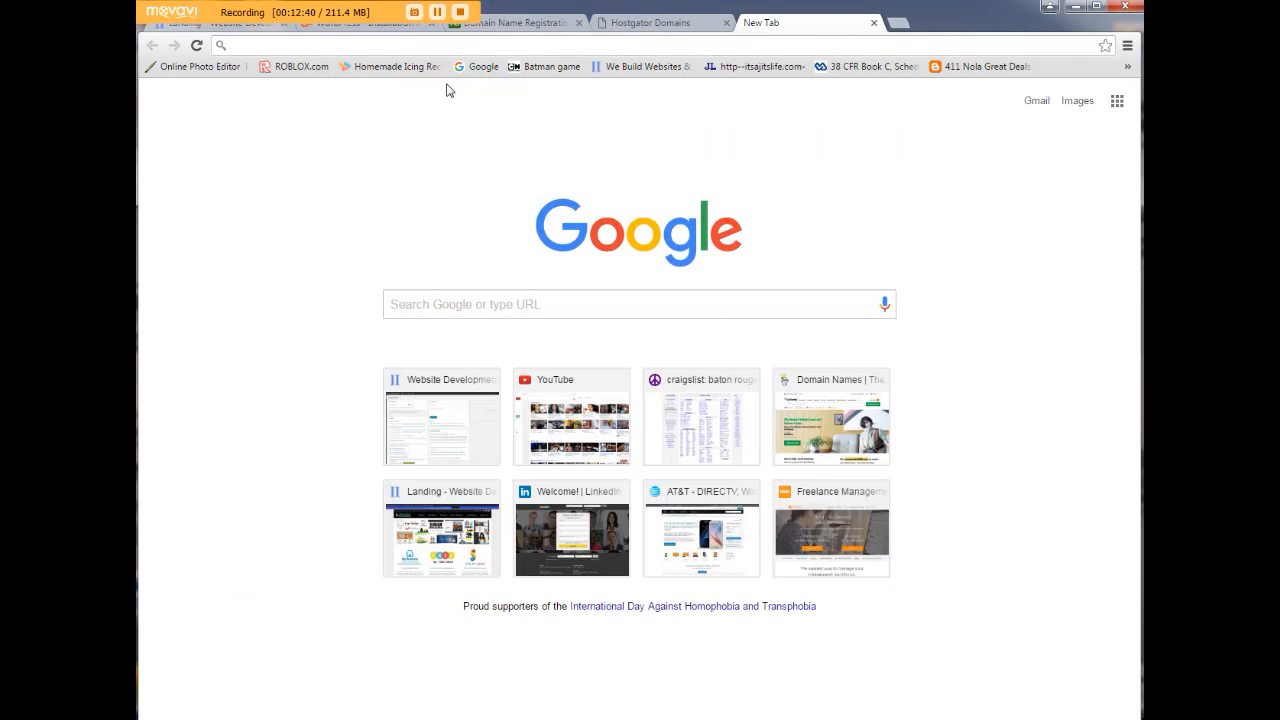
type("musicman")
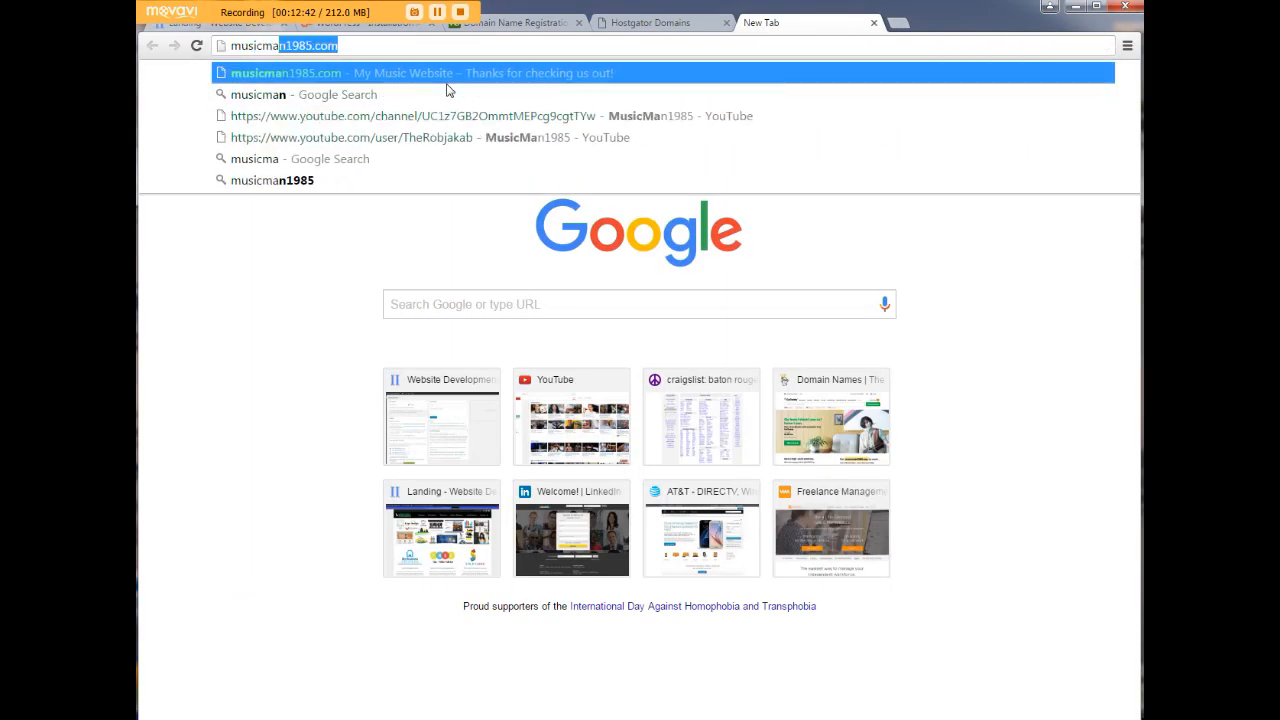
type("1985.c")
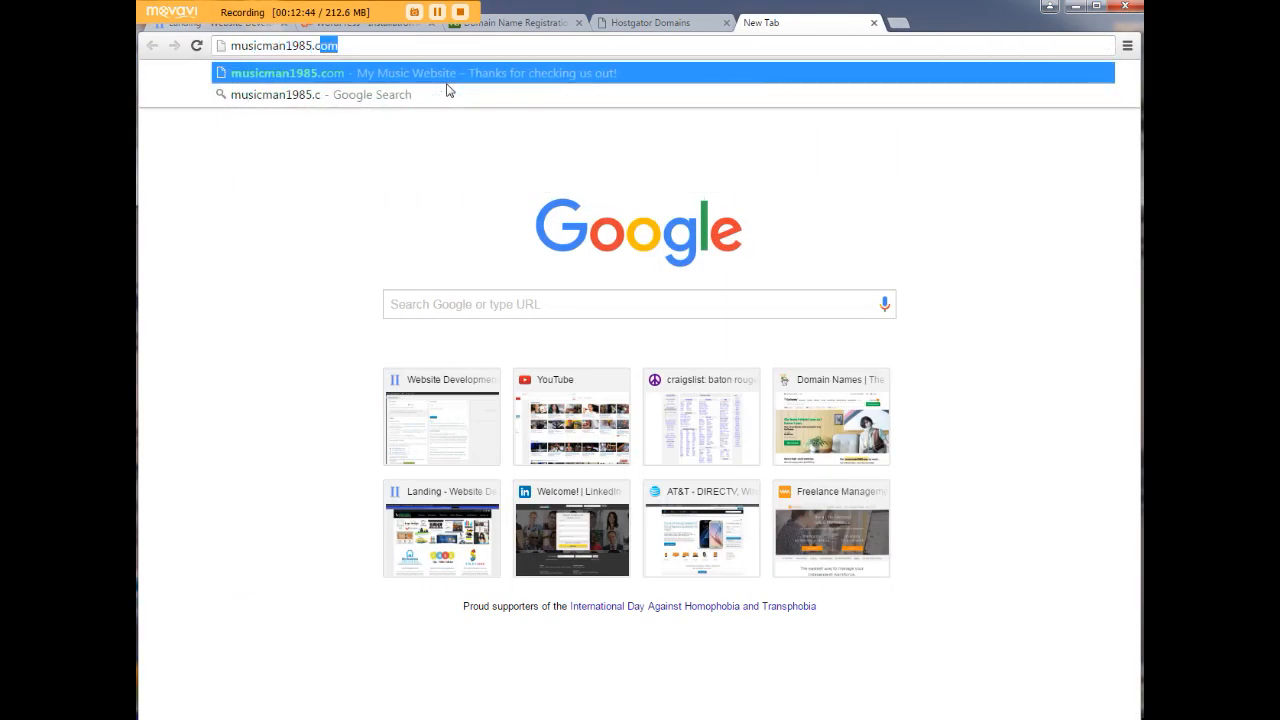
key("Return")
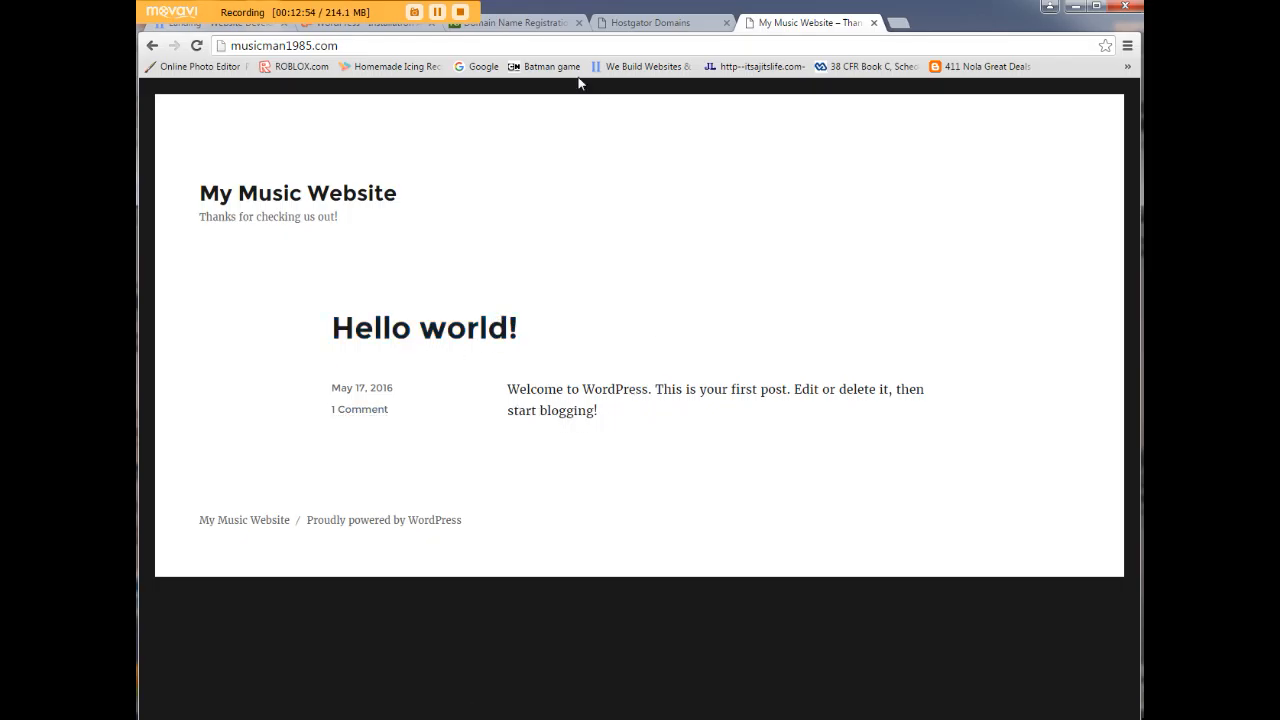
Go to musicman1985.com/wp-admin to reach the WordPress login page.
left_click(342, 46)
left_click(343, 46)
type("/")
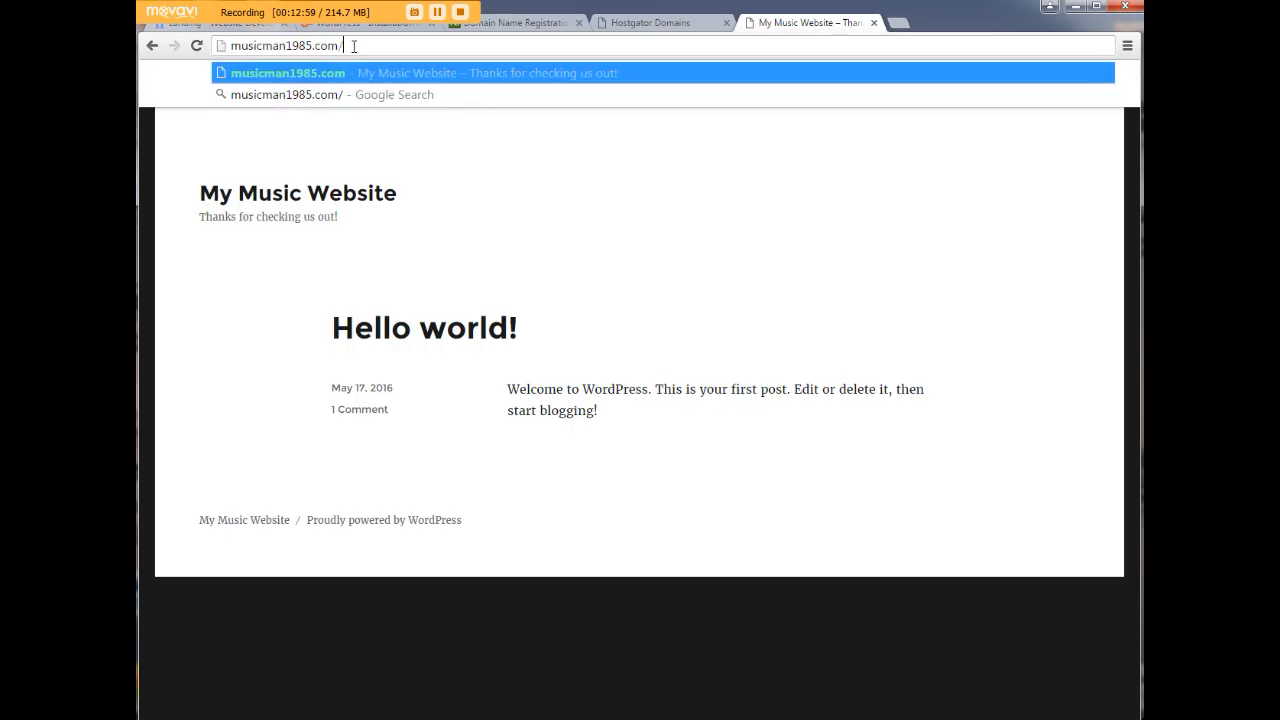
type("wp-admin")
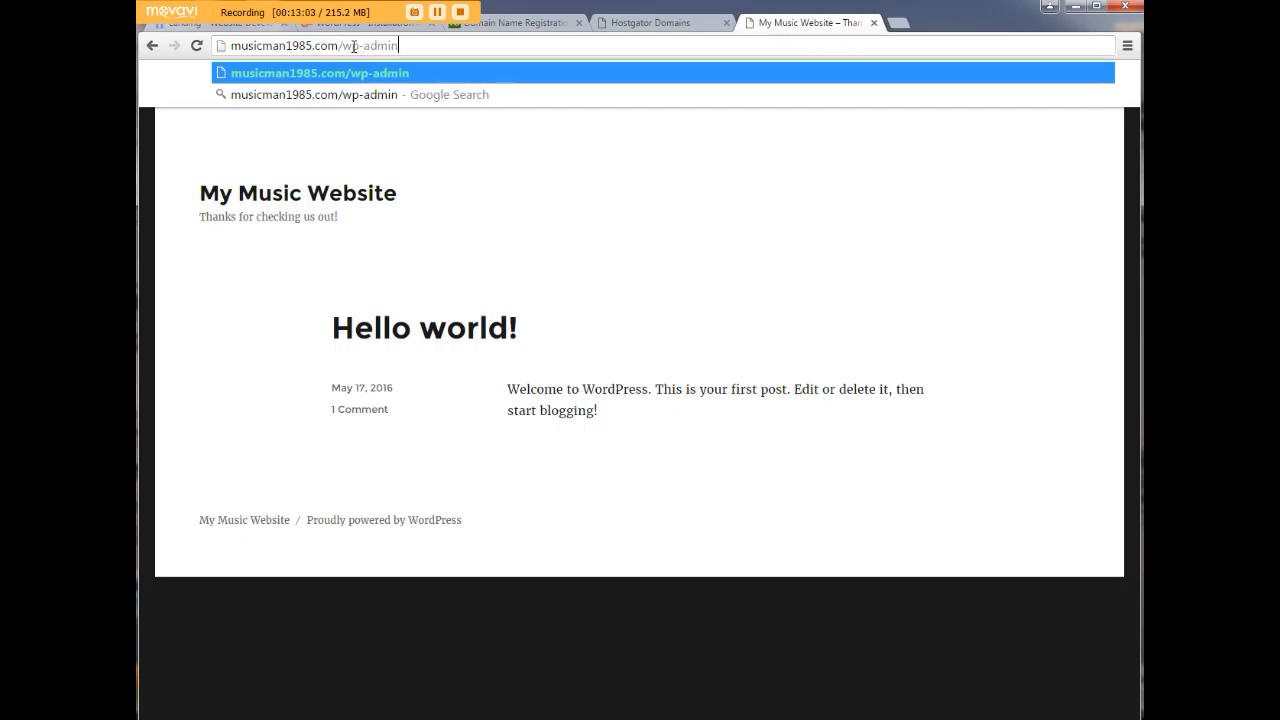
key("Return")
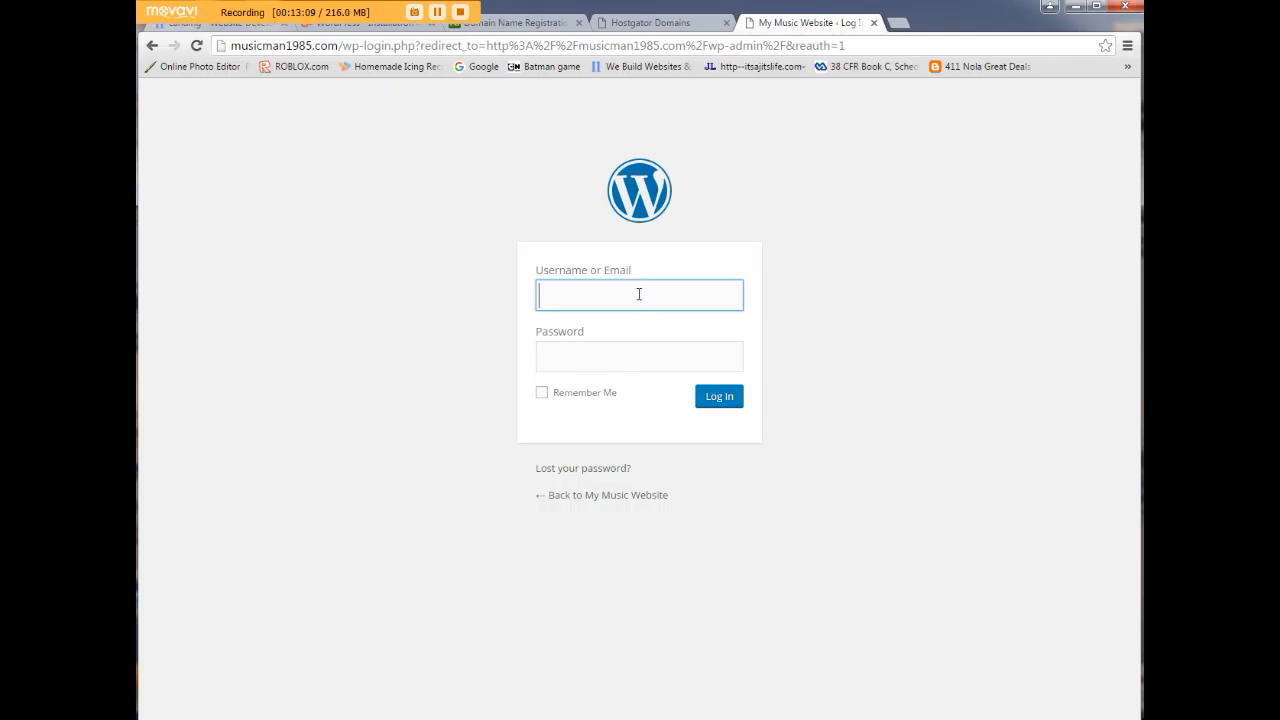
Log in to WordPress with the admin username and password.
key("Tab")
key("Return")
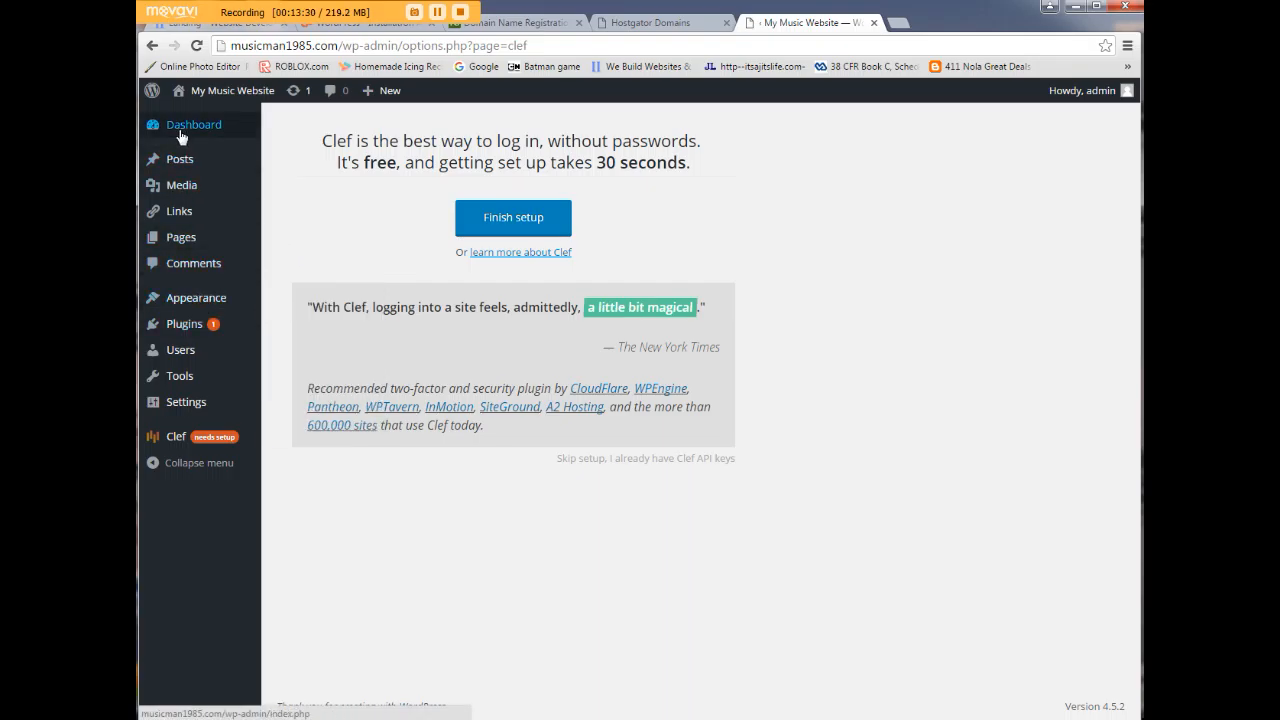
Visit Pages, Plugins and the Dashboard, then show the closing how-to slide.
left_click(179, 238)
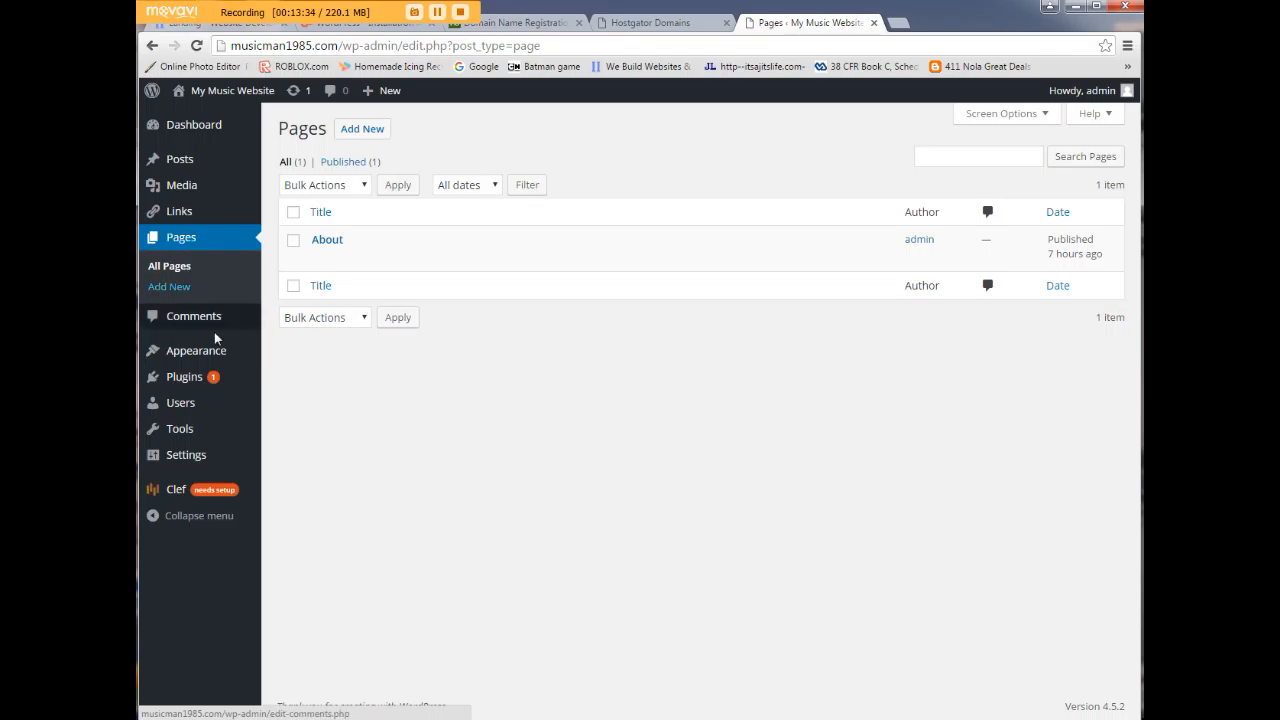
left_click(189, 383)
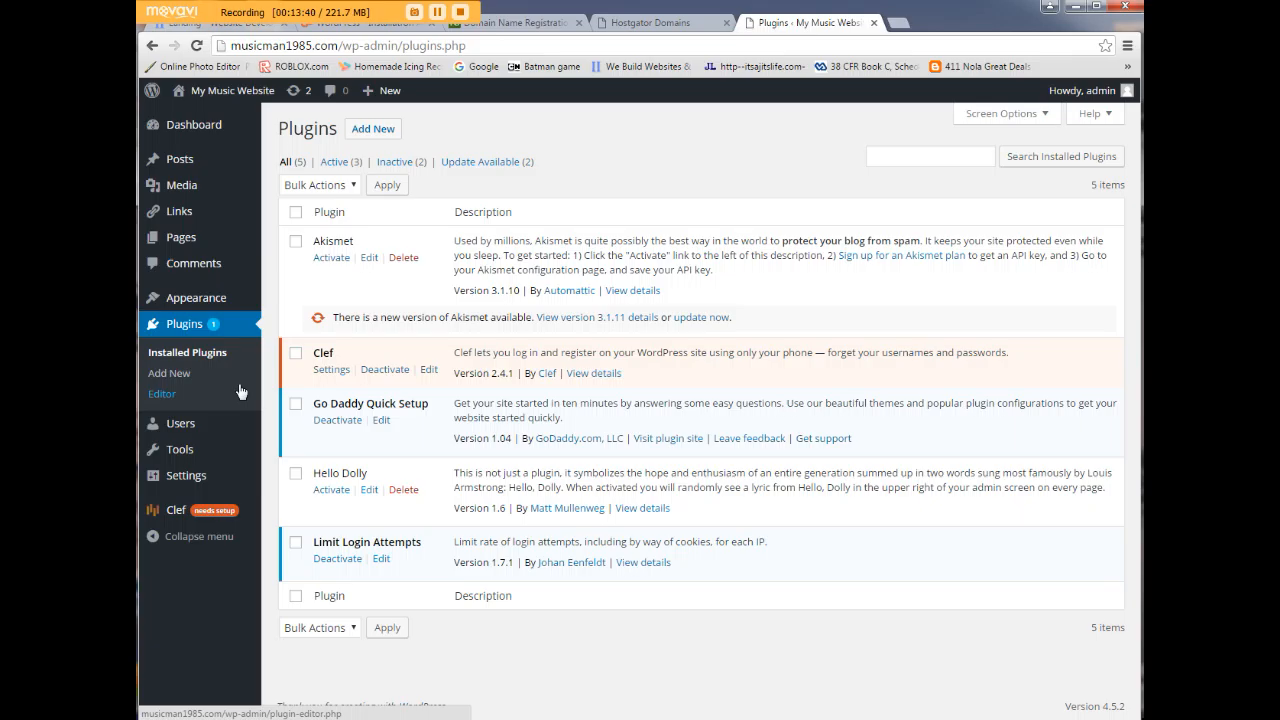
left_click(198, 119)
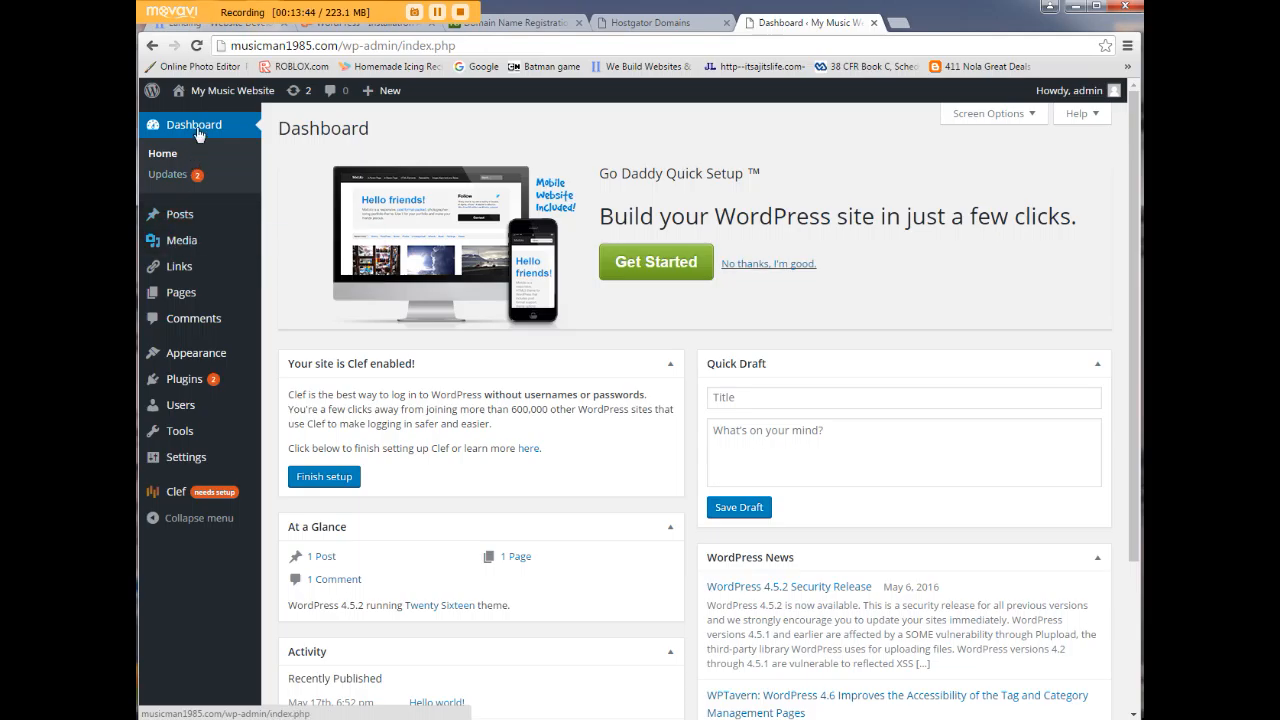
mouse_move(215, 100)
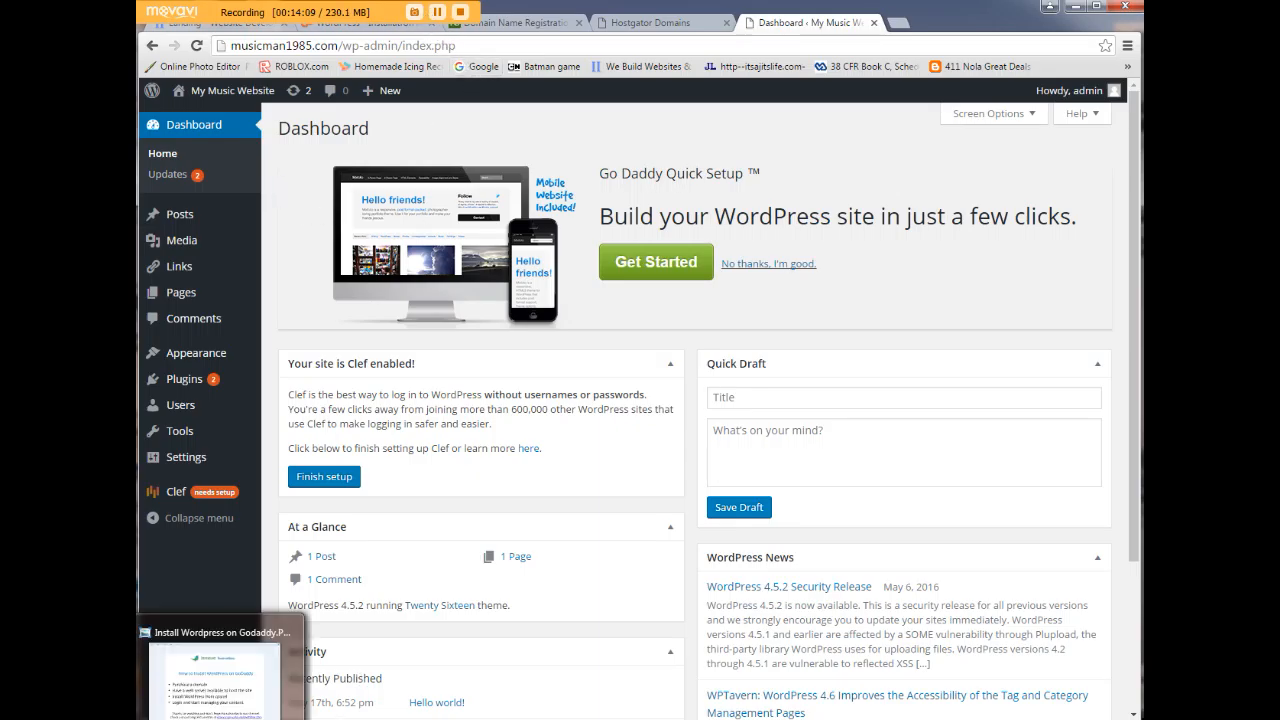
left_click(142, 598)
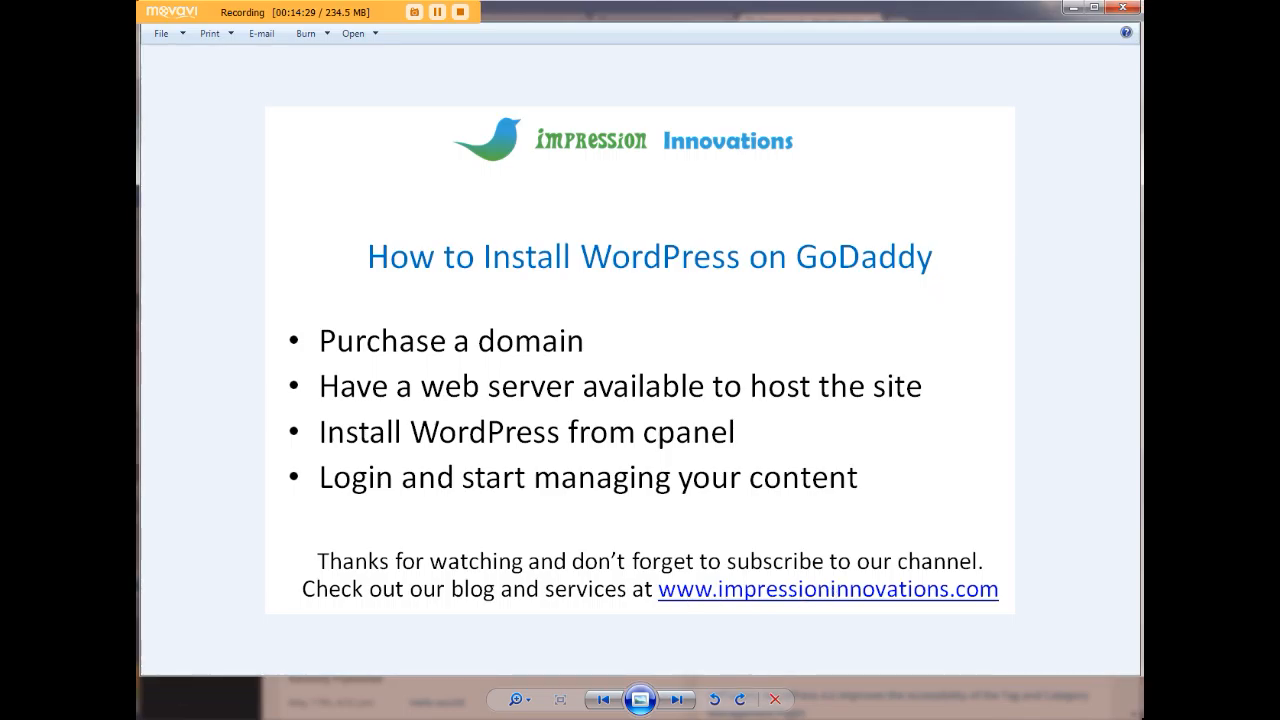
In the Impression Innovations site window, browse the Trending blog posts.
mouse_move(192, 718)
left_click(162, 680)
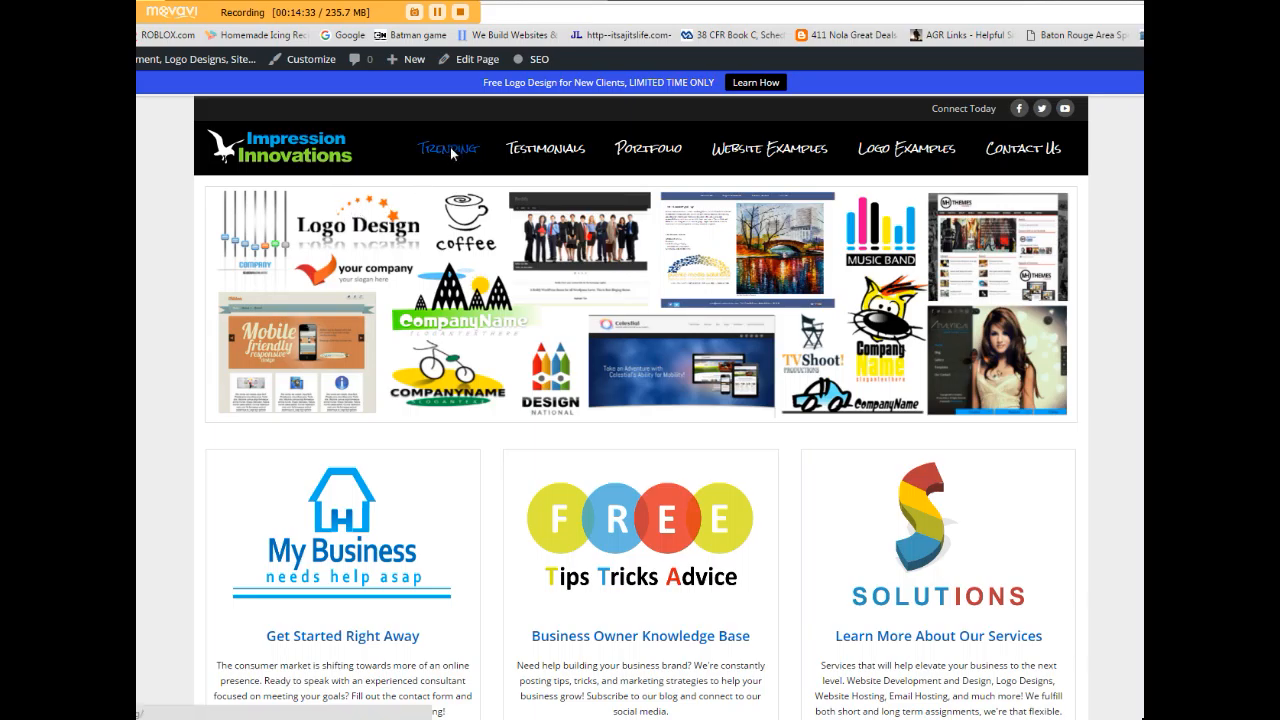
left_click(452, 155)
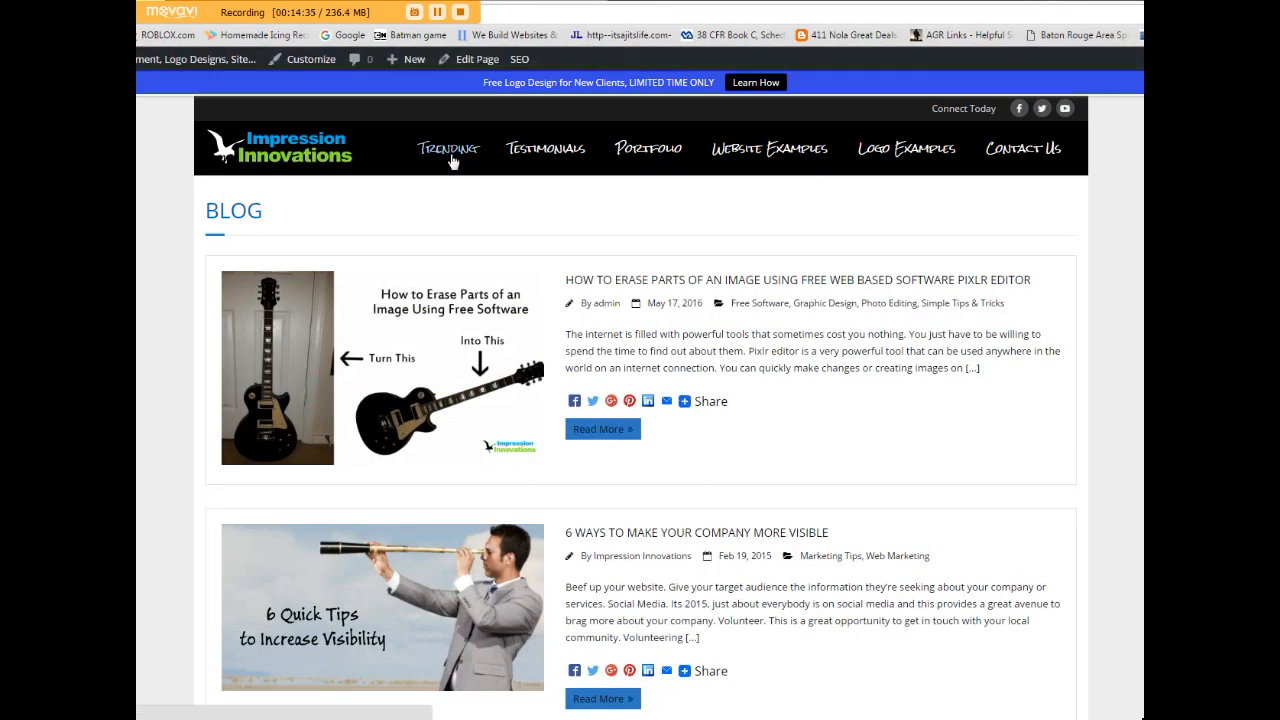
scroll(373, 297, "down", 1)
scroll(373, 297, "down", 12)
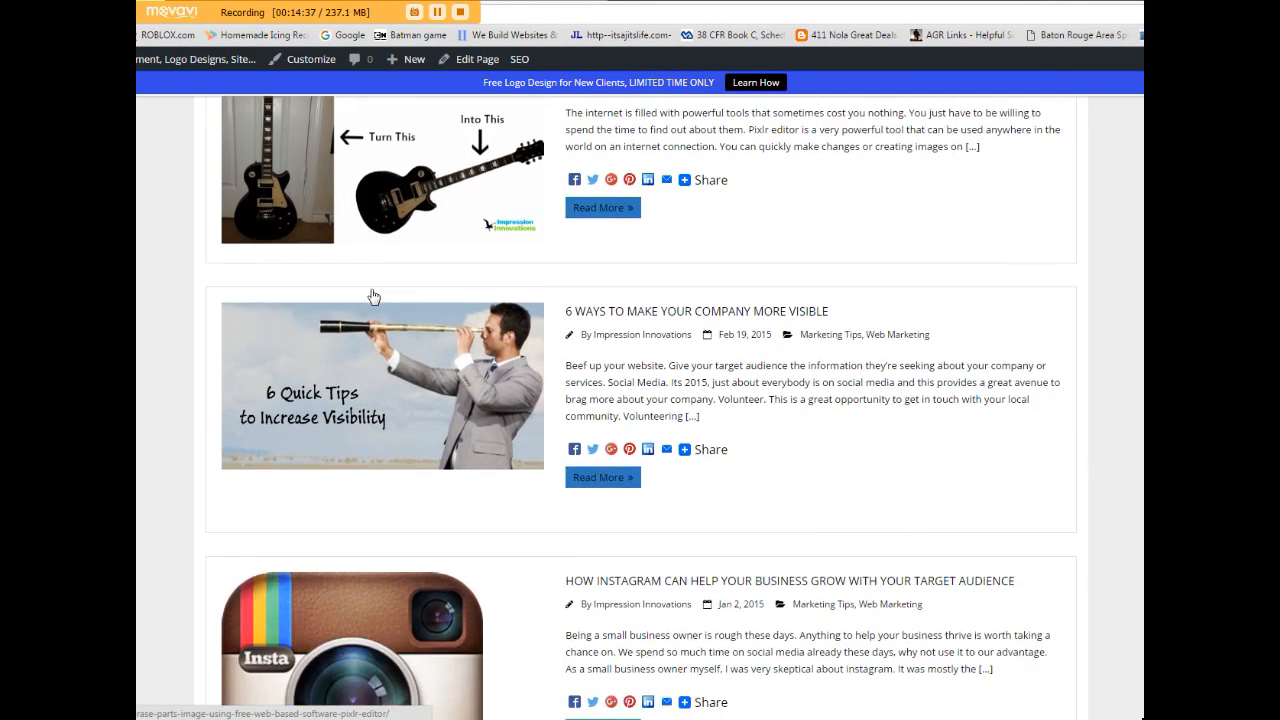
scroll(427, 368, "up", 13)
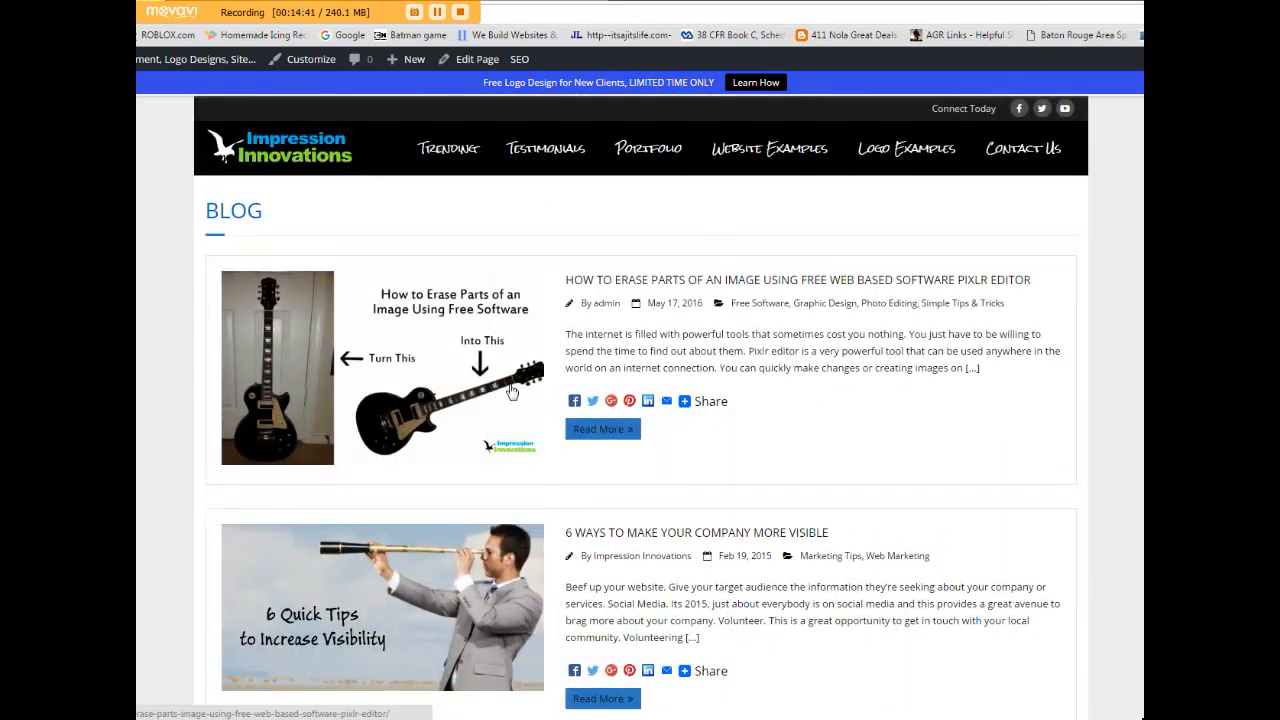
Read through the Pixlr image-erasing post, then return to the site's home page.
left_click(494, 374)
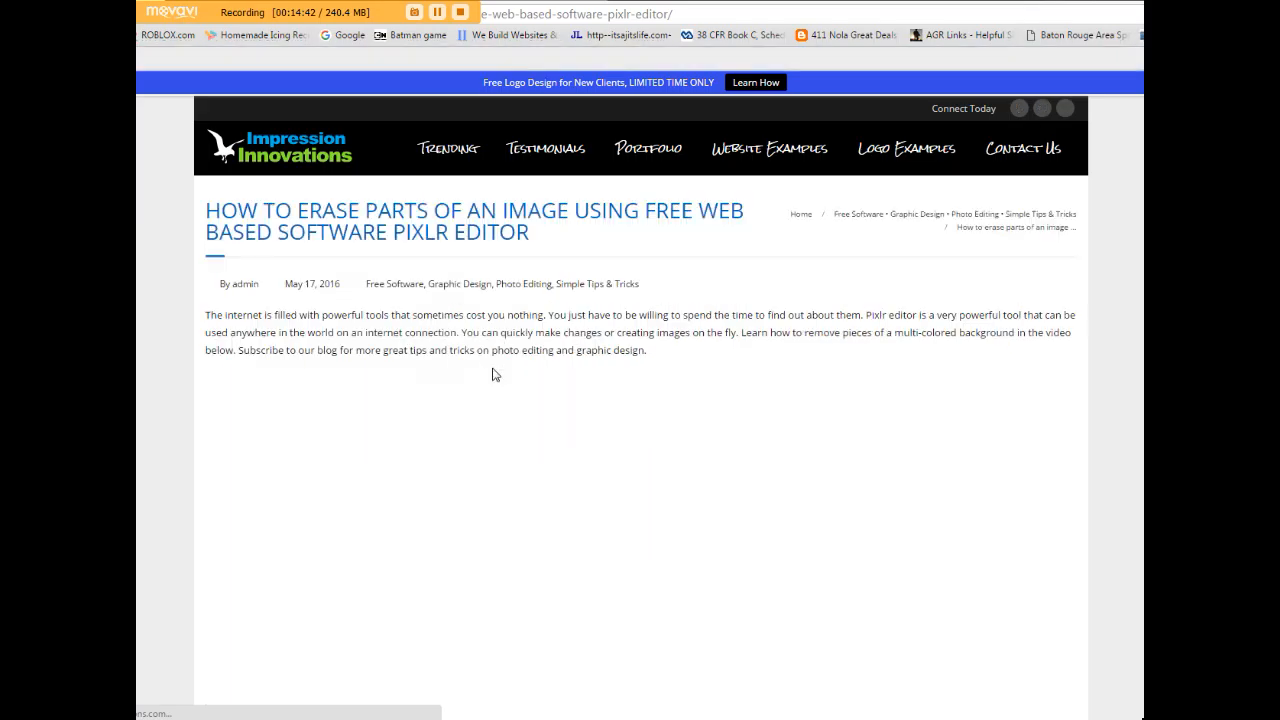
scroll(498, 353, "down", 3)
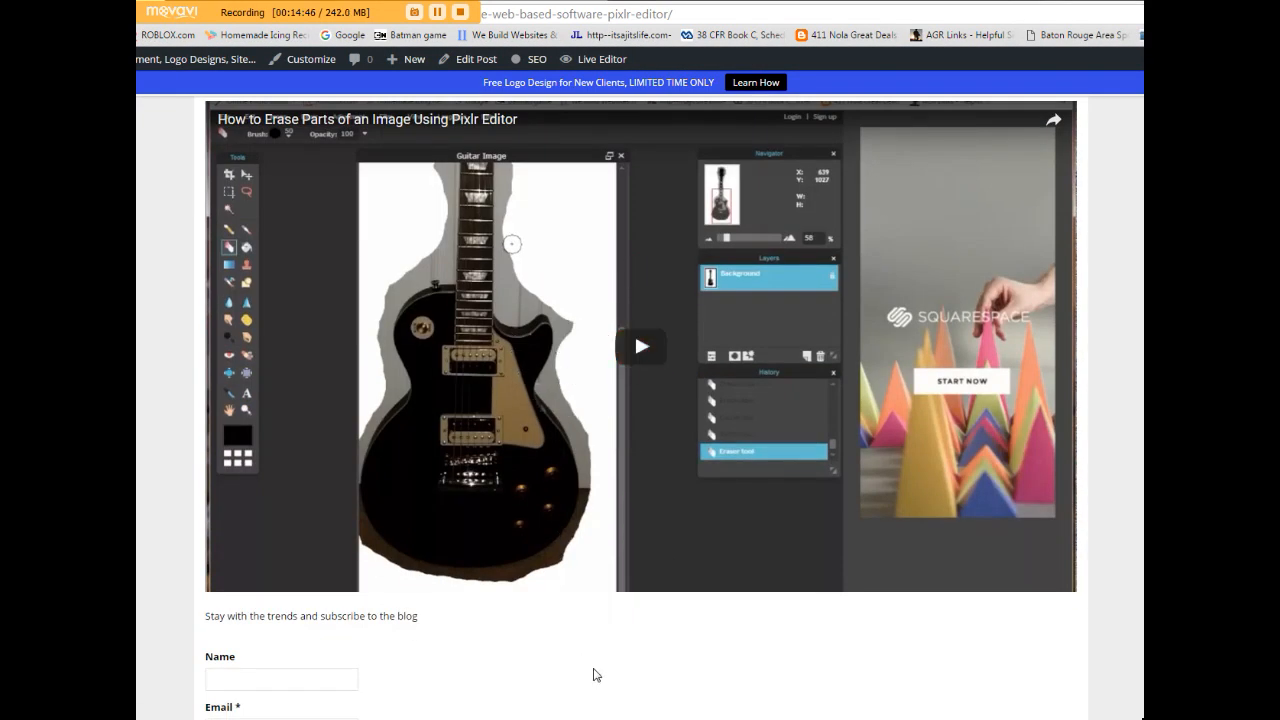
scroll(593, 675, "down", 2)
scroll(606, 634, "up", 5)
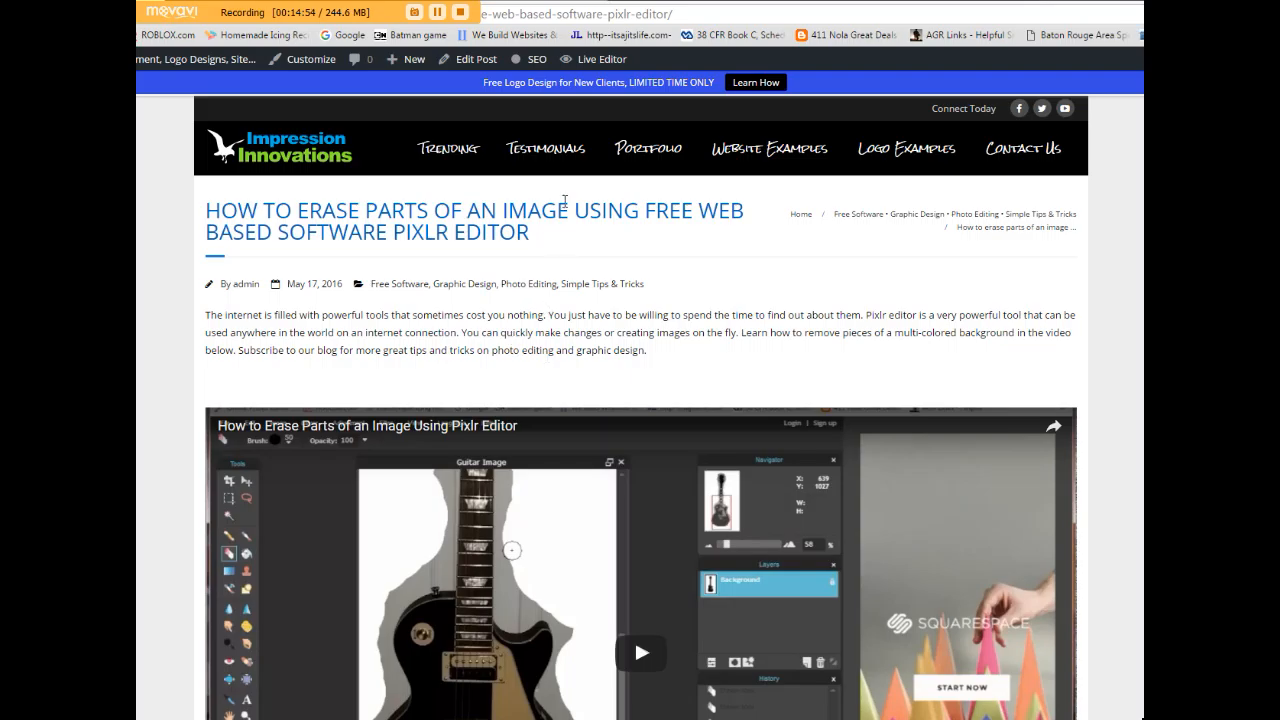
left_click(307, 287)
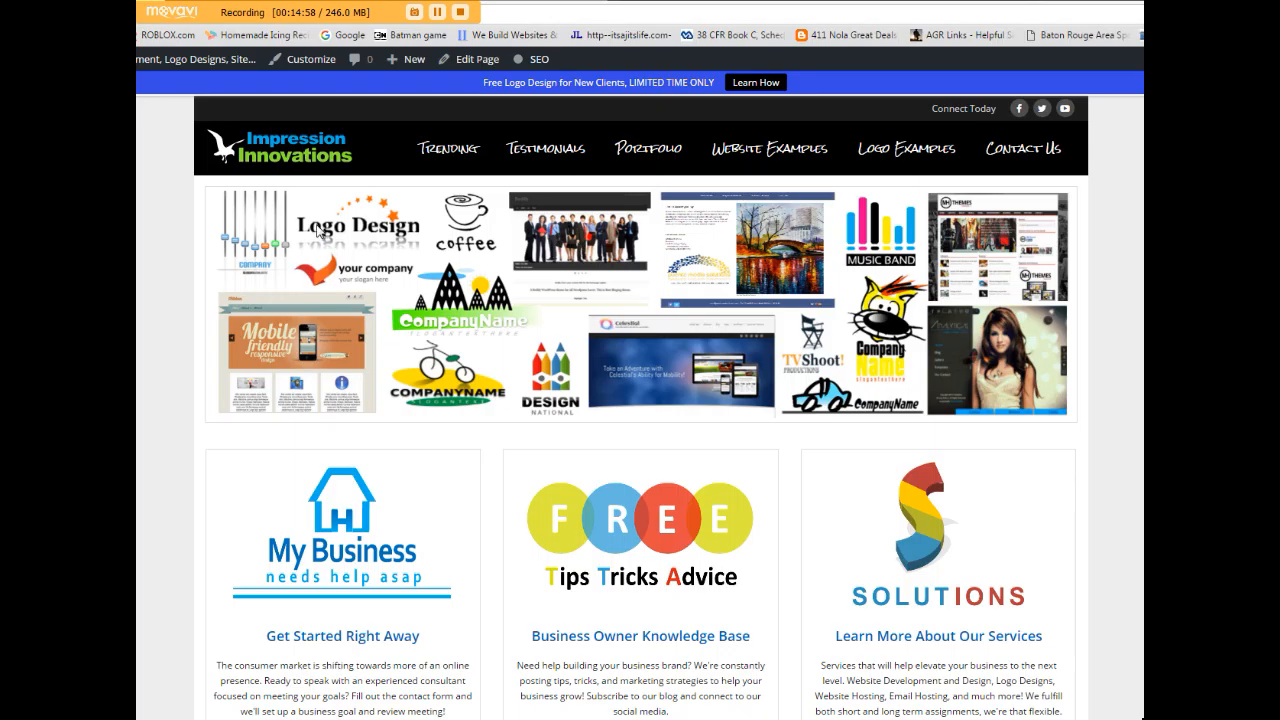